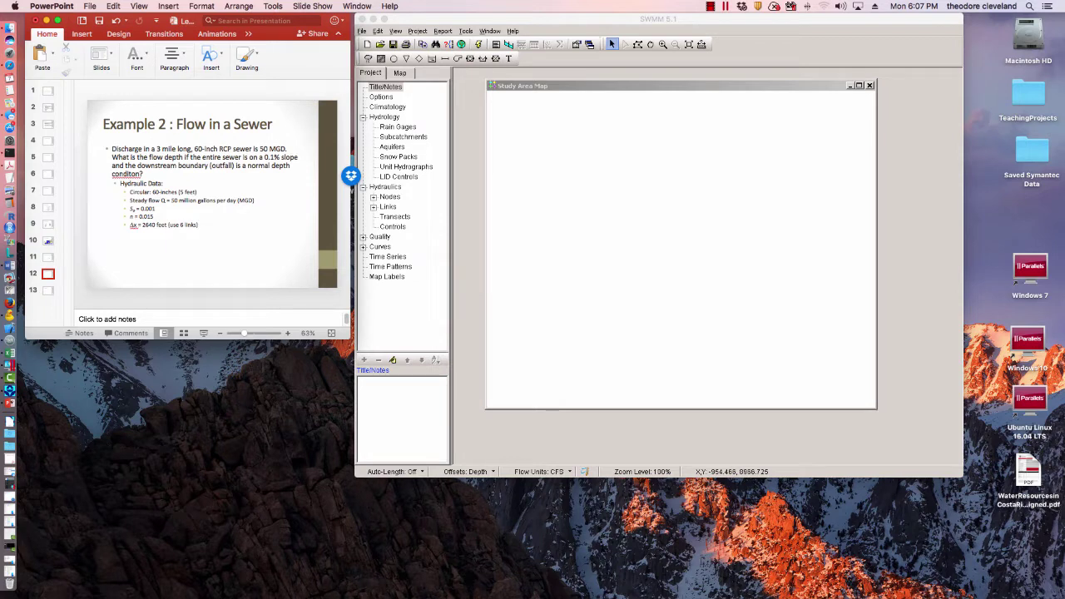
Correct the misspelled word "conditon" to "condition" in the slide's problem statement.
{"action": "right_click", "coordinate": [129, 174]}
{"action": "left_click", "coordinate": [159, 179]}
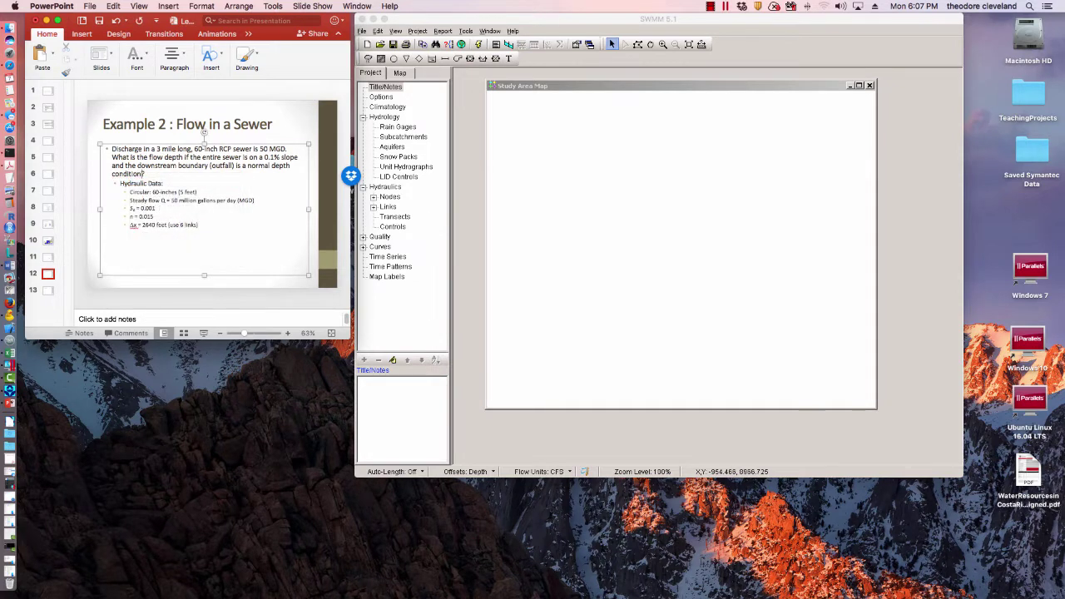
{"action": "left_click", "coordinate": [208, 297]}
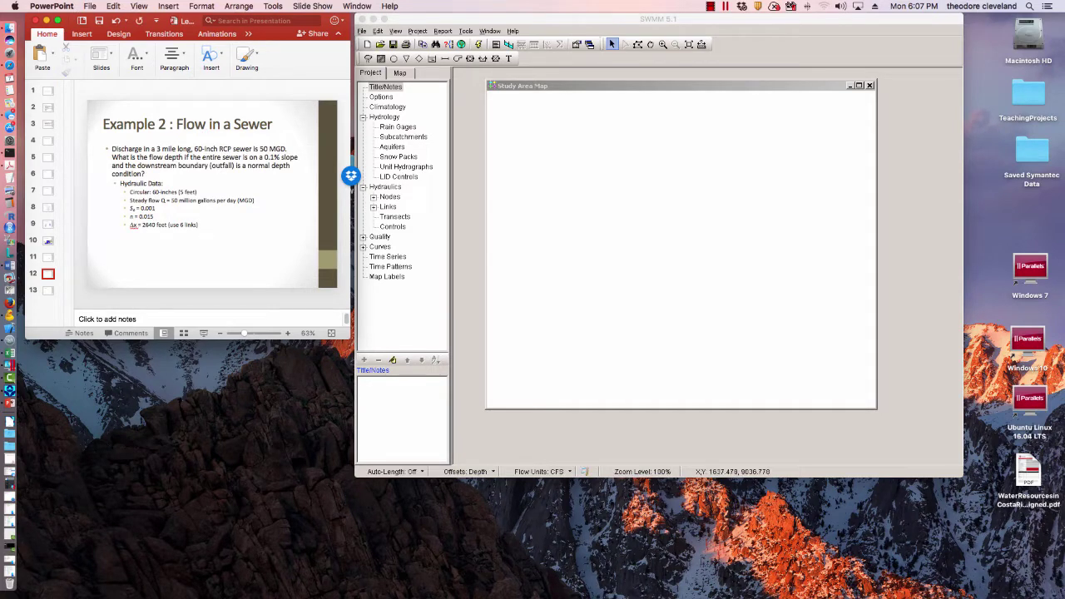
Switch to SWMM, shift the Study Area Map toward the upper left of the workspace, and place an outfall near its lower-right corner.
{"action": "left_click", "coordinate": [602, 19]}
{"action": "left_click_drag", "start_coordinate": [600, 86], "coordinate": [574, 81]}
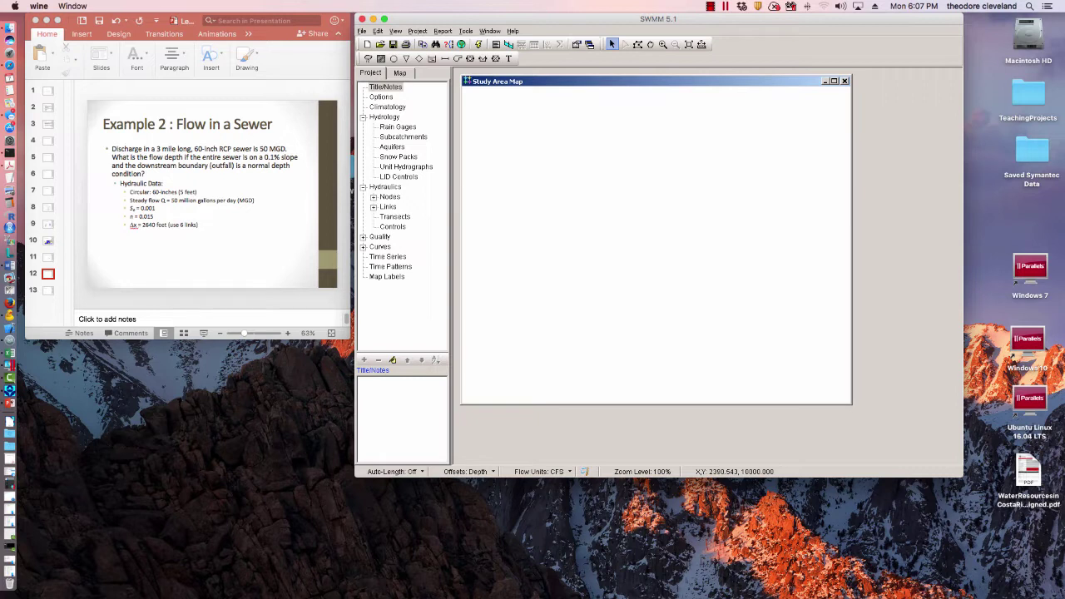
{"action": "left_click", "coordinate": [406, 58]}
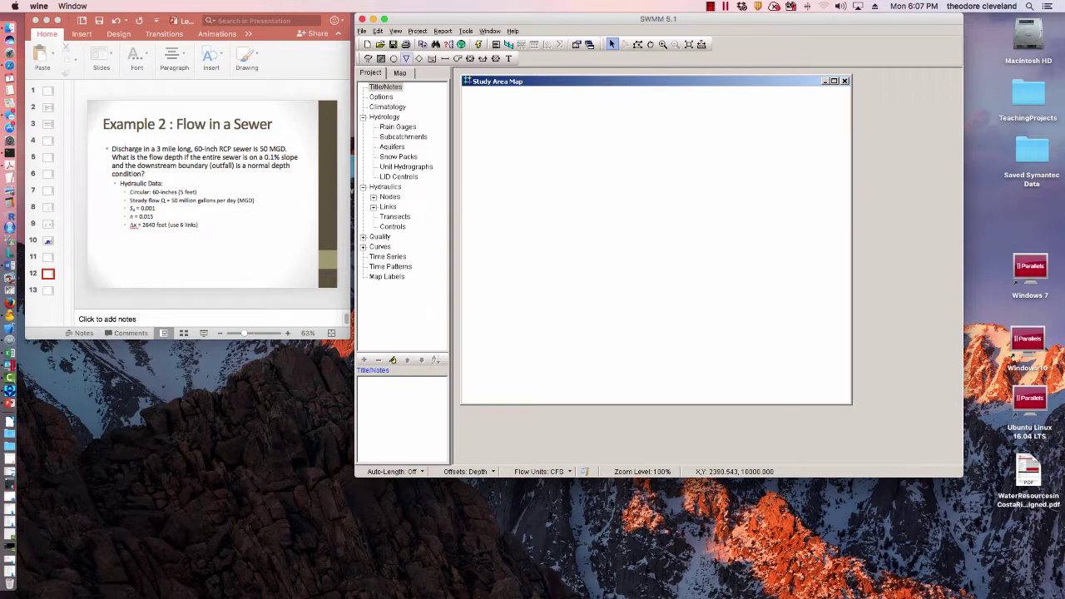
{"action": "left_click", "coordinate": [826, 344]}
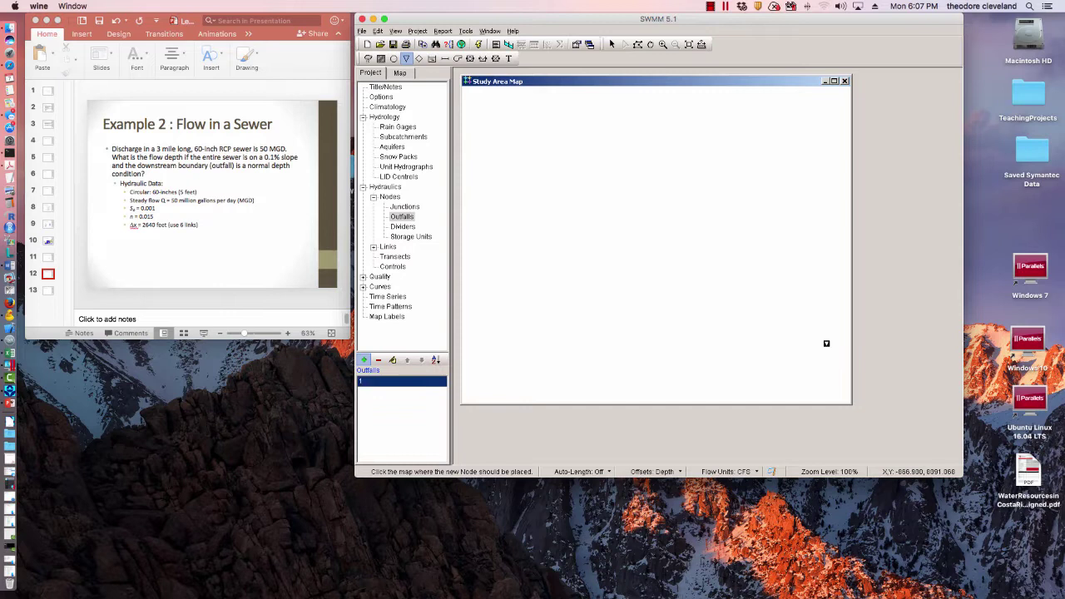
Place six junctions on the map in a diagonal line descending from the left side toward the outfall.
{"action": "left_click", "coordinate": [393, 58]}
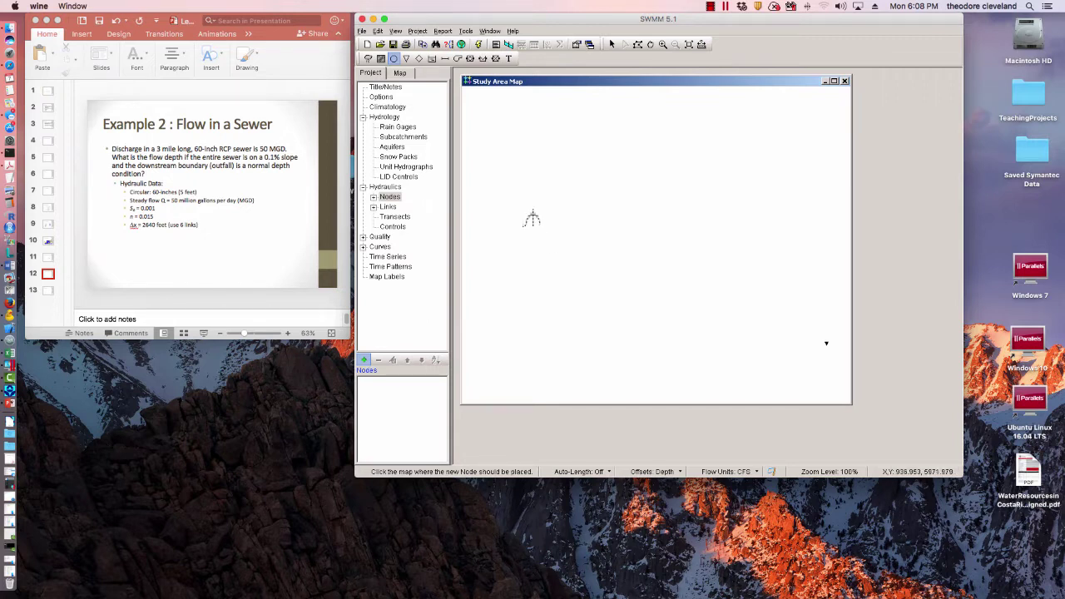
{"action": "left_click", "coordinate": [532, 220]}
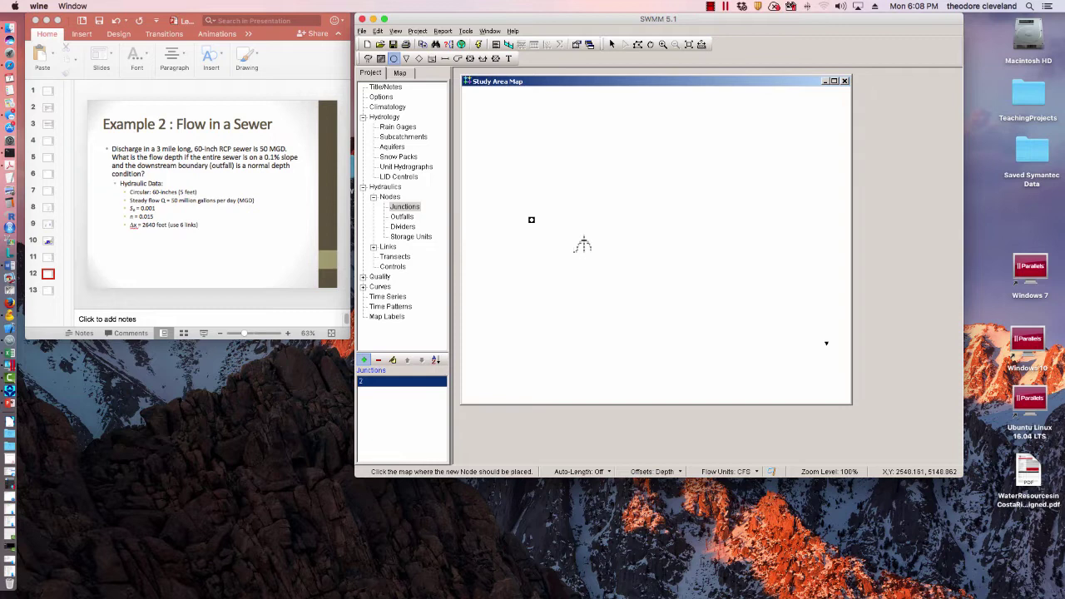
{"action": "left_click", "coordinate": [576, 237]}
{"action": "left_click", "coordinate": [608, 250]}
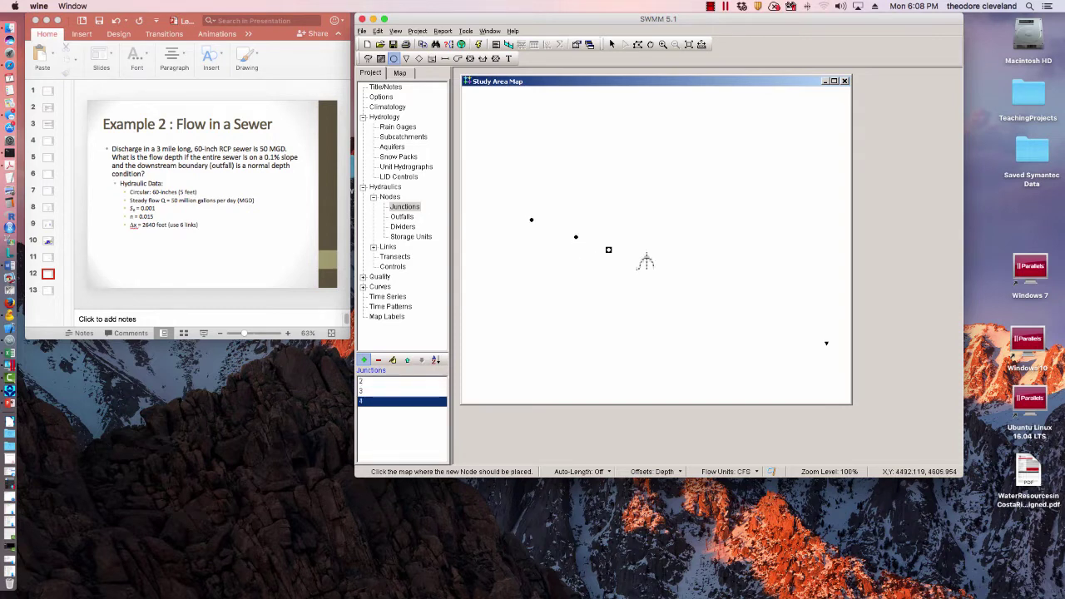
{"action": "left_click", "coordinate": [647, 265]}
{"action": "left_click", "coordinate": [690, 284]}
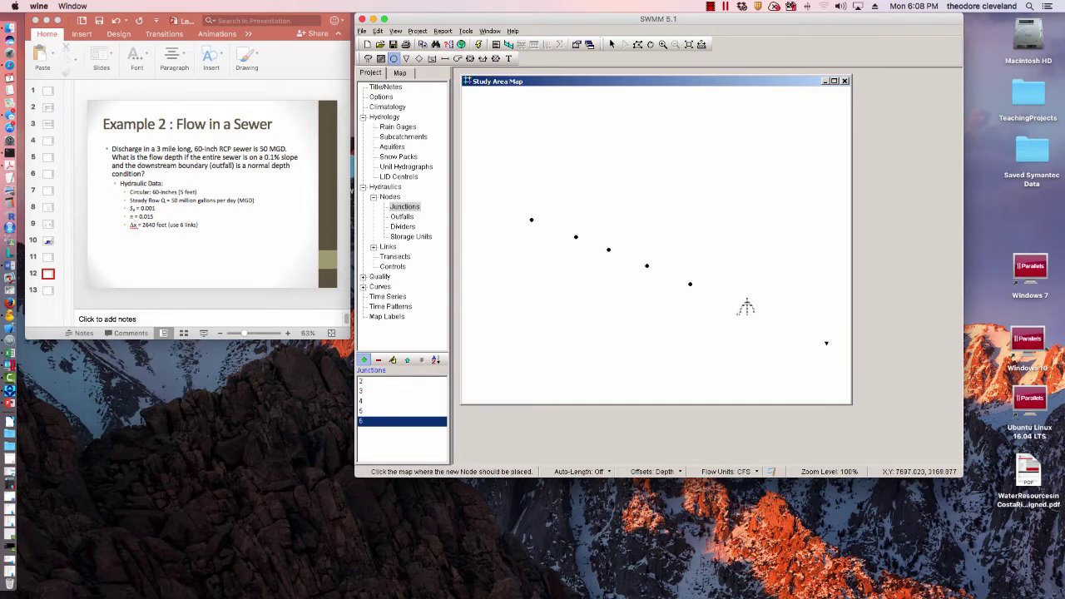
{"action": "left_click", "coordinate": [742, 304]}
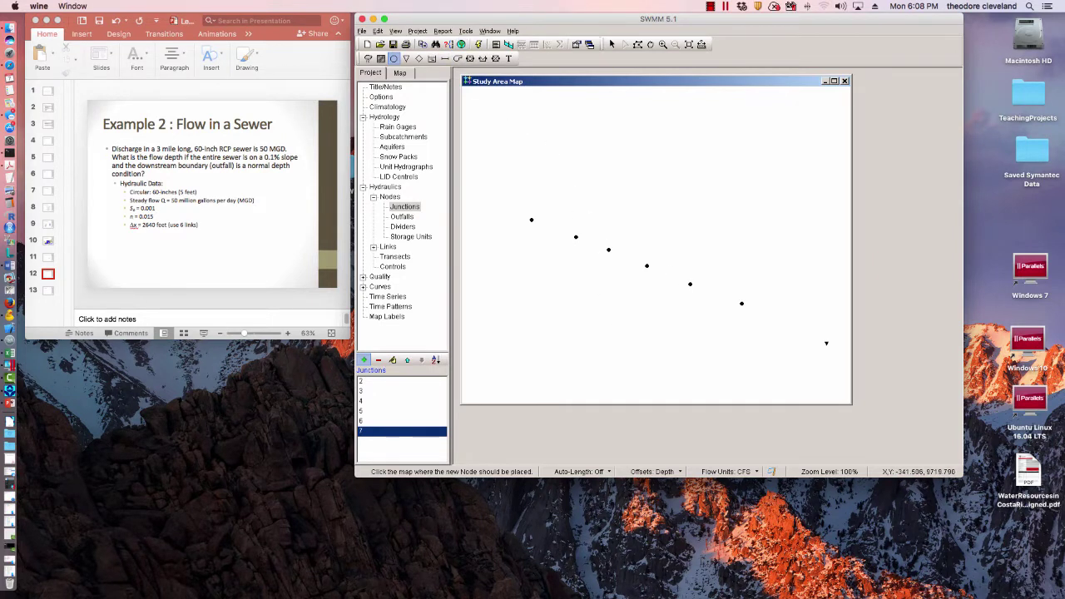
Set the default conduit length to 2640 in the project defaults for nodes and links.
{"action": "left_click", "coordinate": [417, 30]}
{"action": "left_click", "coordinate": [428, 61]}
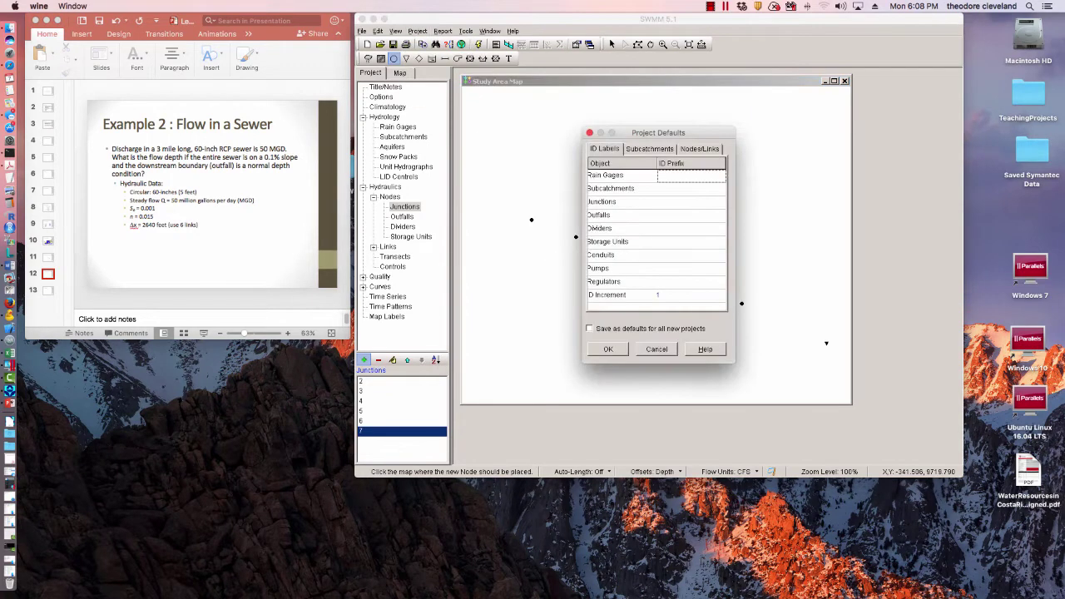
{"action": "left_click", "coordinate": [699, 148]}
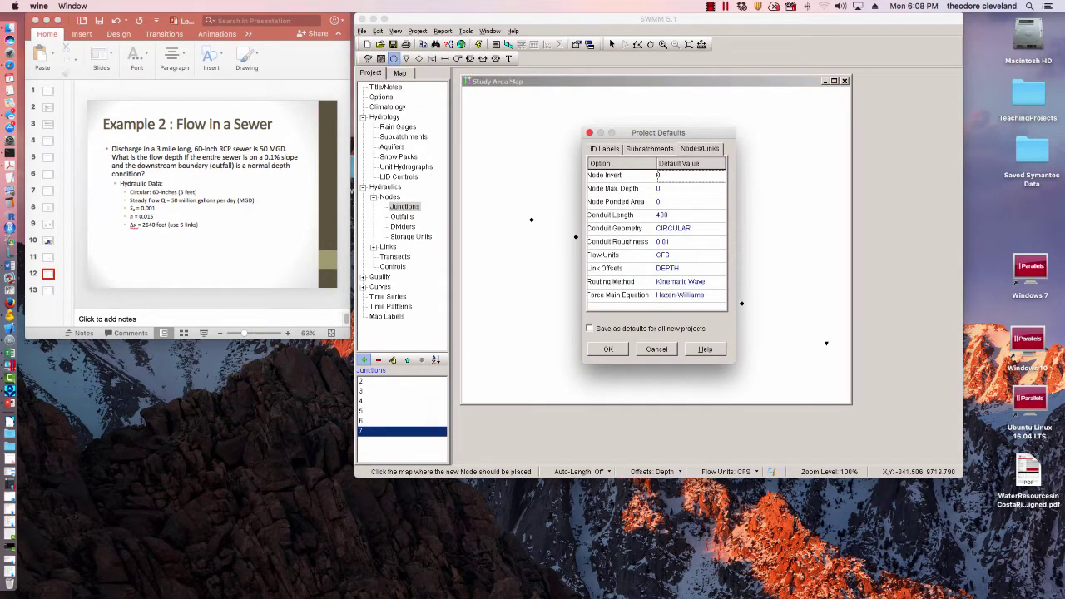
{"action": "left_click", "coordinate": [682, 229]}
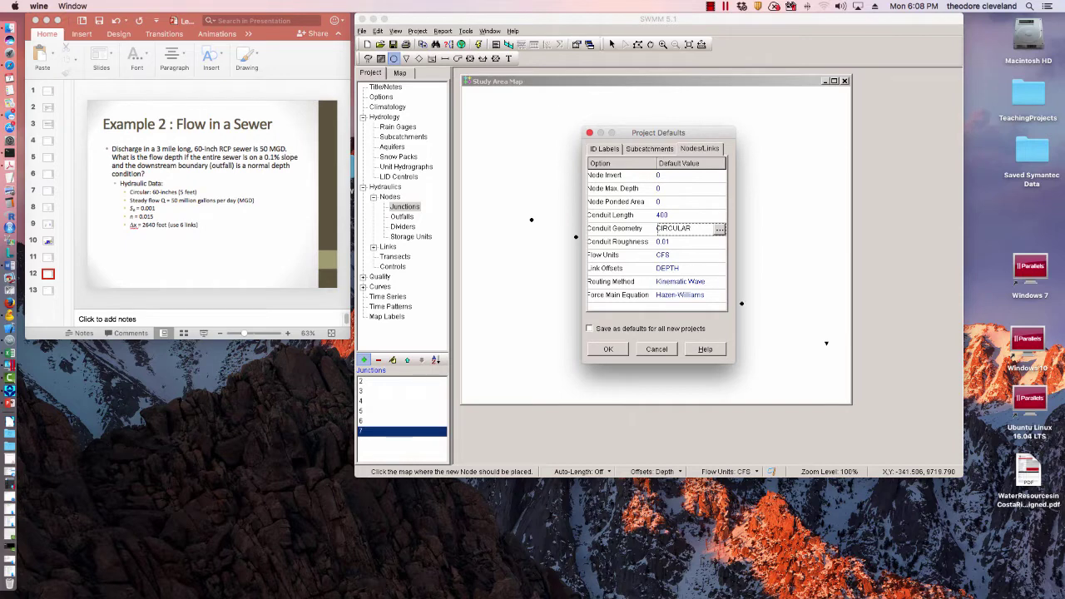
{"action": "left_click", "coordinate": [659, 215]}
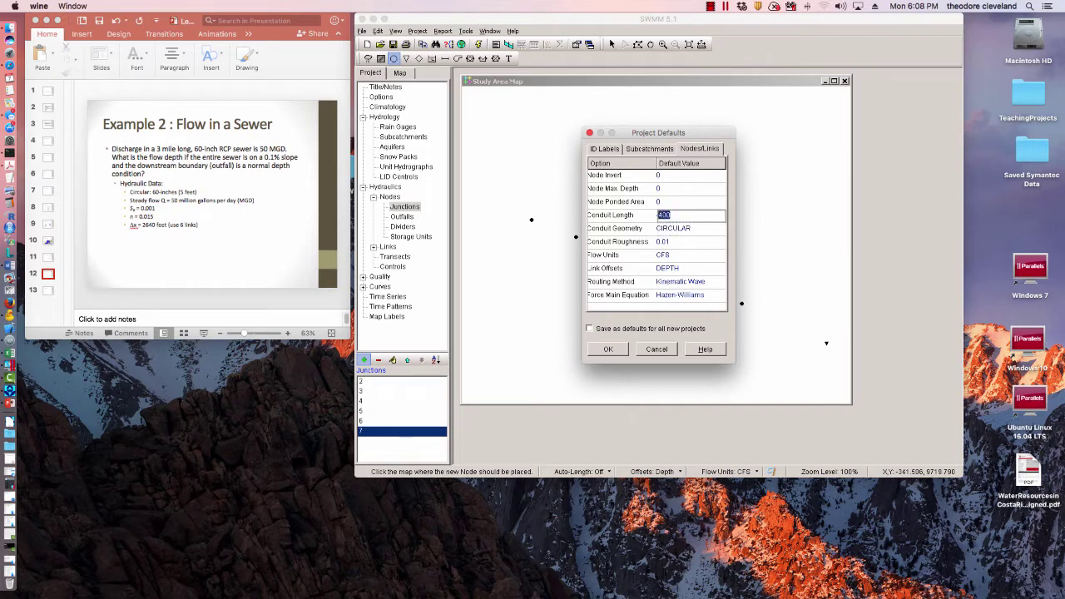
{"action": "type", "text": "2640"}
Set the default flow units to MGD and the default conduit roughness to 0.015.
{"action": "left_click", "coordinate": [691, 255]}
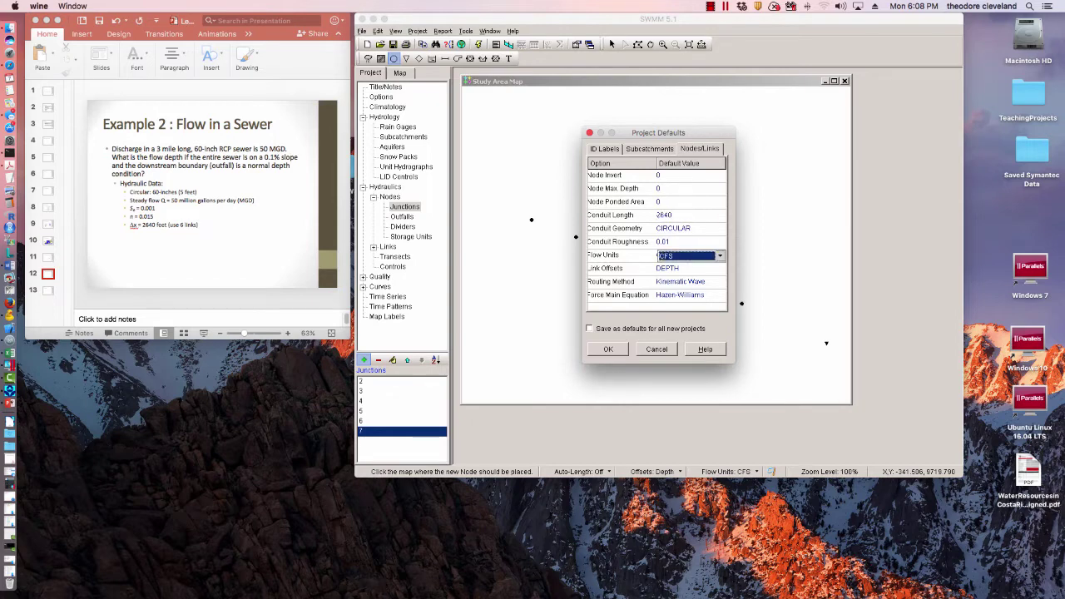
{"action": "left_click", "coordinate": [720, 256]}
{"action": "left_click", "coordinate": [687, 283]}
{"action": "left_click", "coordinate": [690, 243]}
{"action": "type", "text": "0"}
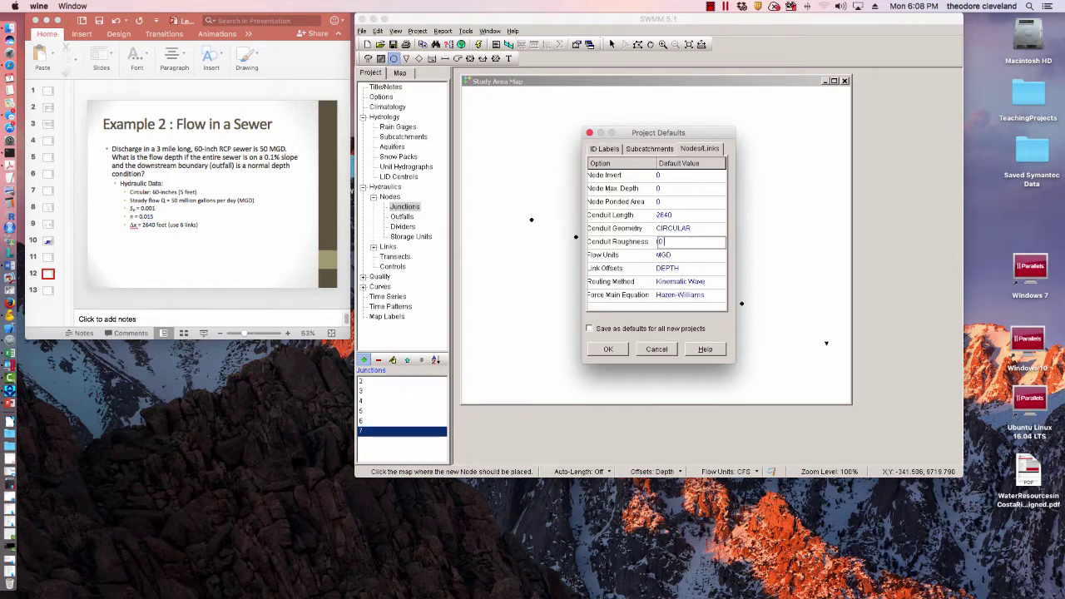
{"action": "type", "text": ".015"}
Give the default circular conduit geometry a maximum depth of 5 and accept the project defaults.
{"action": "left_click", "coordinate": [689, 228]}
{"action": "left_click", "coordinate": [721, 229]}
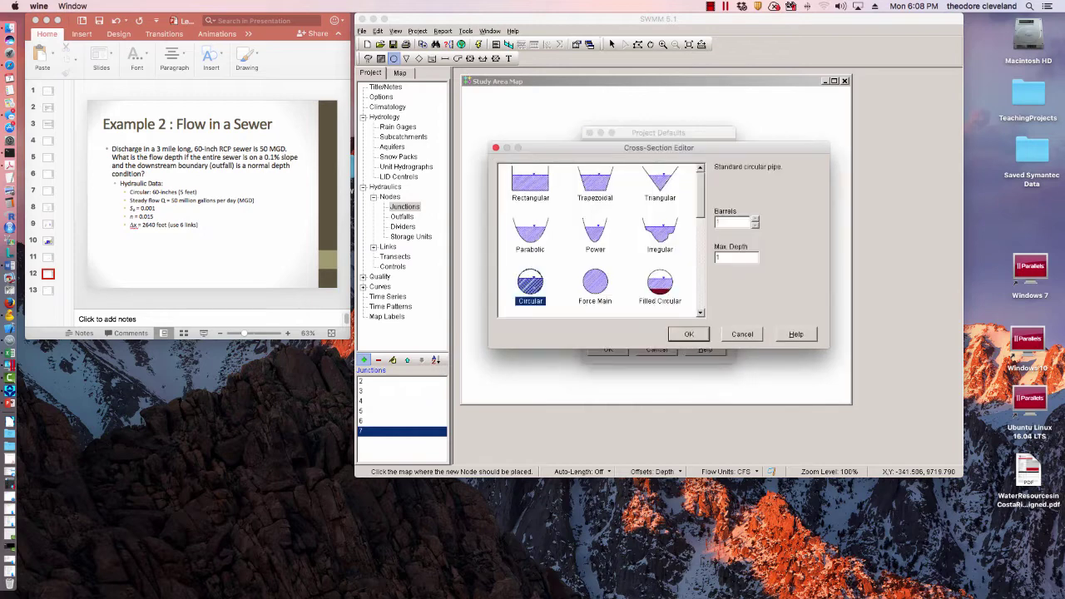
{"action": "double_click", "coordinate": [719, 258]}
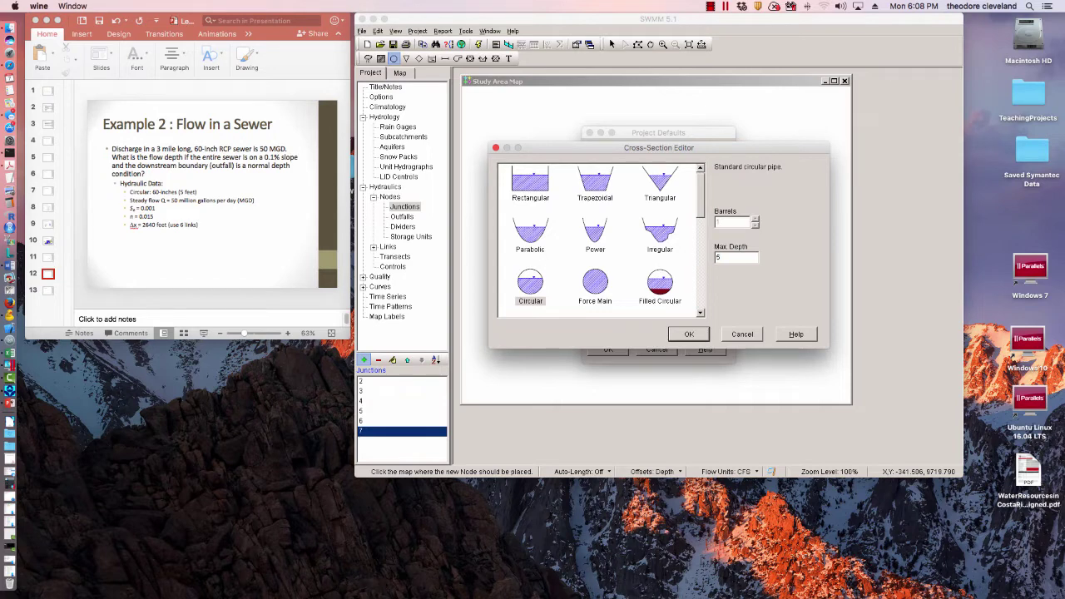
{"action": "left_click", "coordinate": [689, 334]}
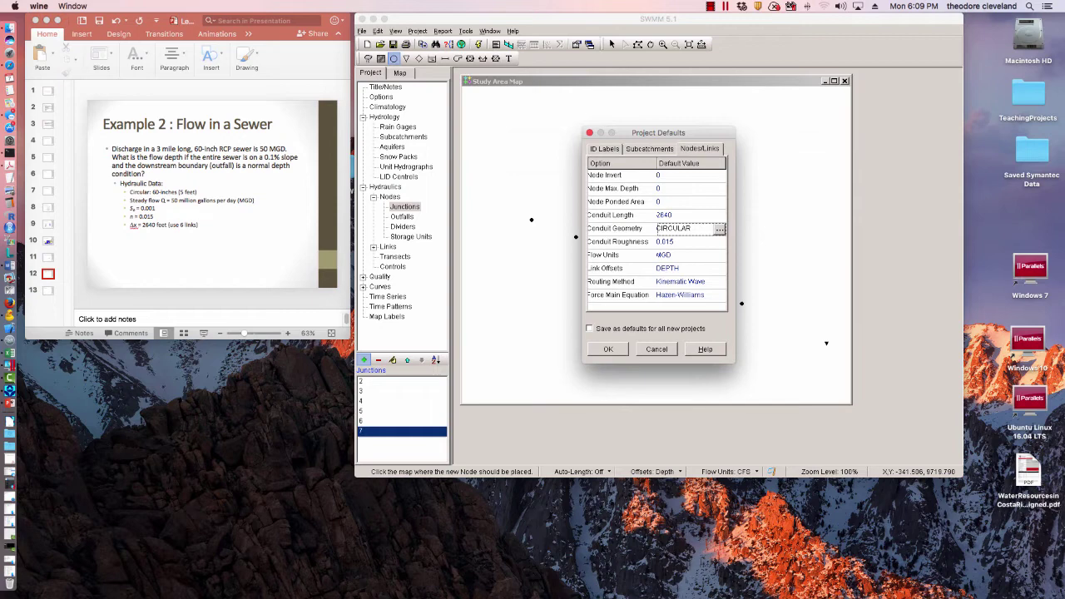
{"action": "left_click", "coordinate": [608, 349]}
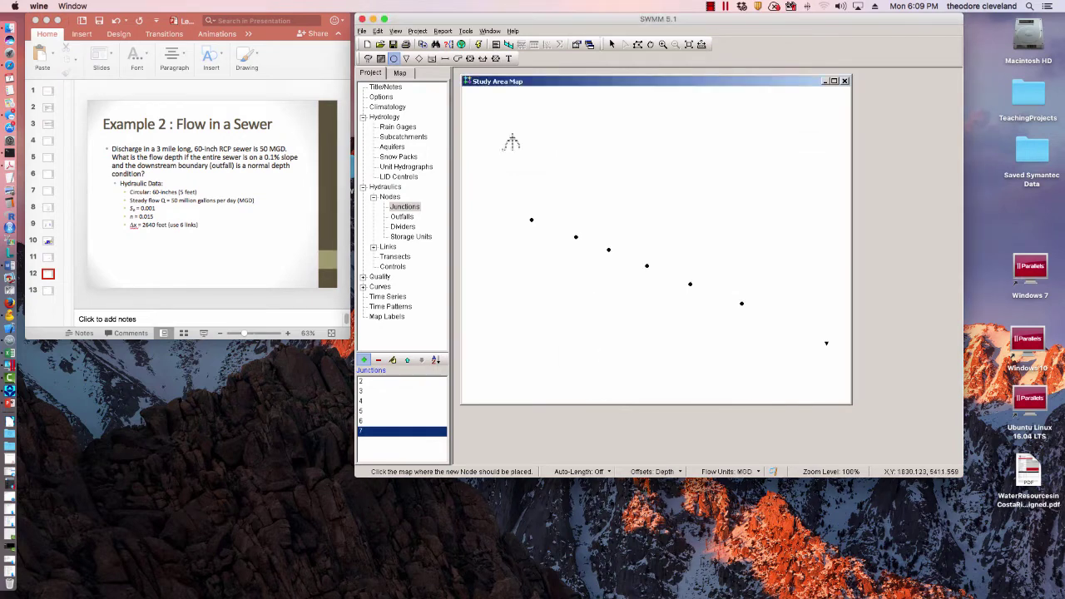
Draw six conduits connecting the junctions in sequence from the upstream end down to the outfall.
{"action": "left_click", "coordinate": [445, 58]}
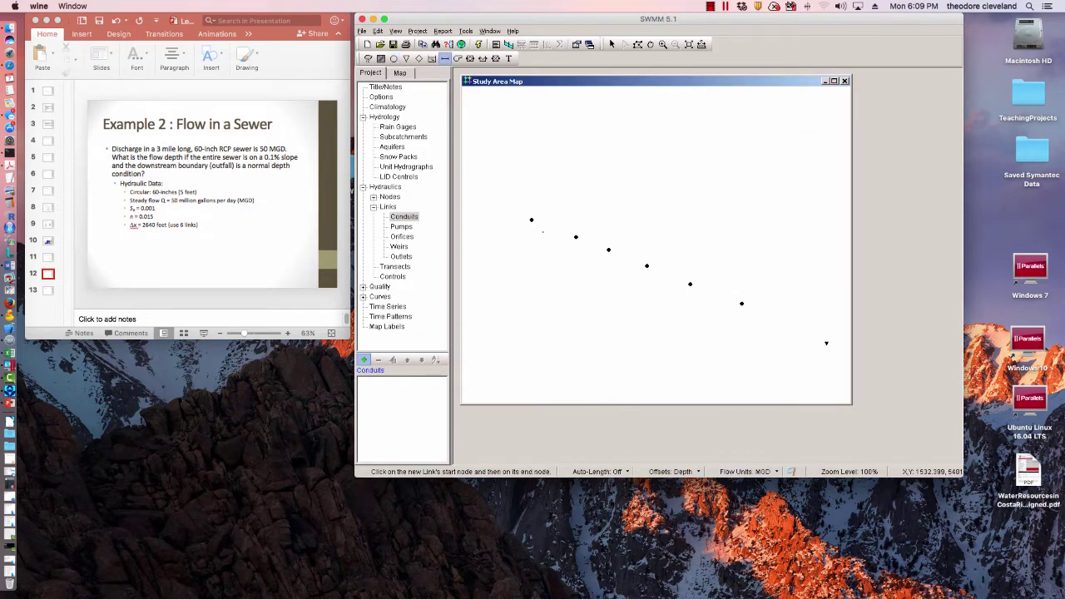
{"action": "left_click", "coordinate": [531, 219]}
{"action": "left_click", "coordinate": [575, 237]}
{"action": "left_click", "coordinate": [575, 237]}
{"action": "left_click", "coordinate": [608, 250]}
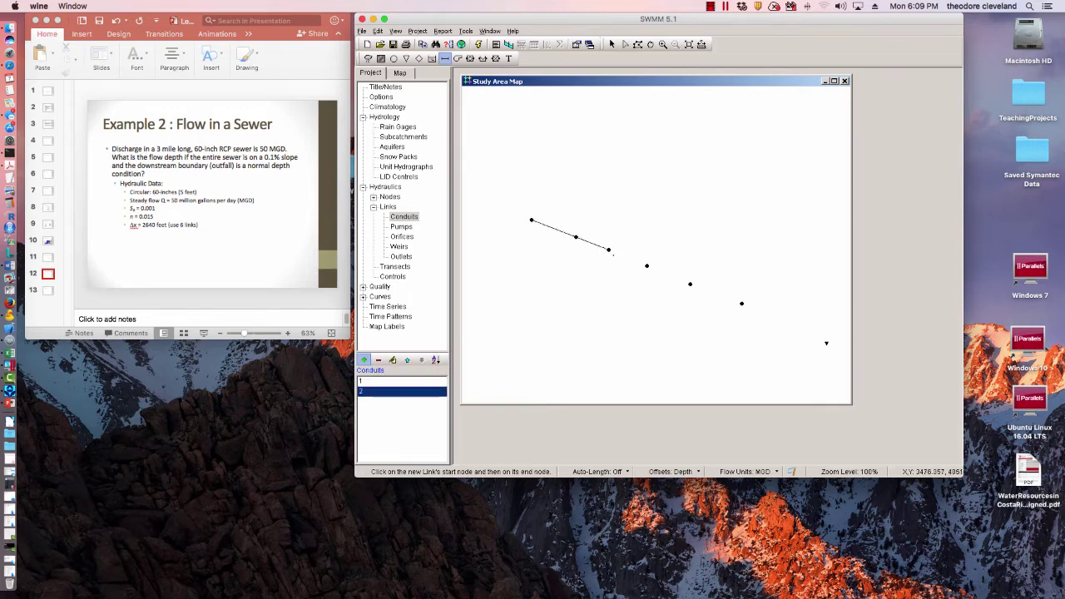
{"action": "left_click", "coordinate": [609, 250]}
{"action": "left_click", "coordinate": [647, 266]}
{"action": "left_click", "coordinate": [647, 265]}
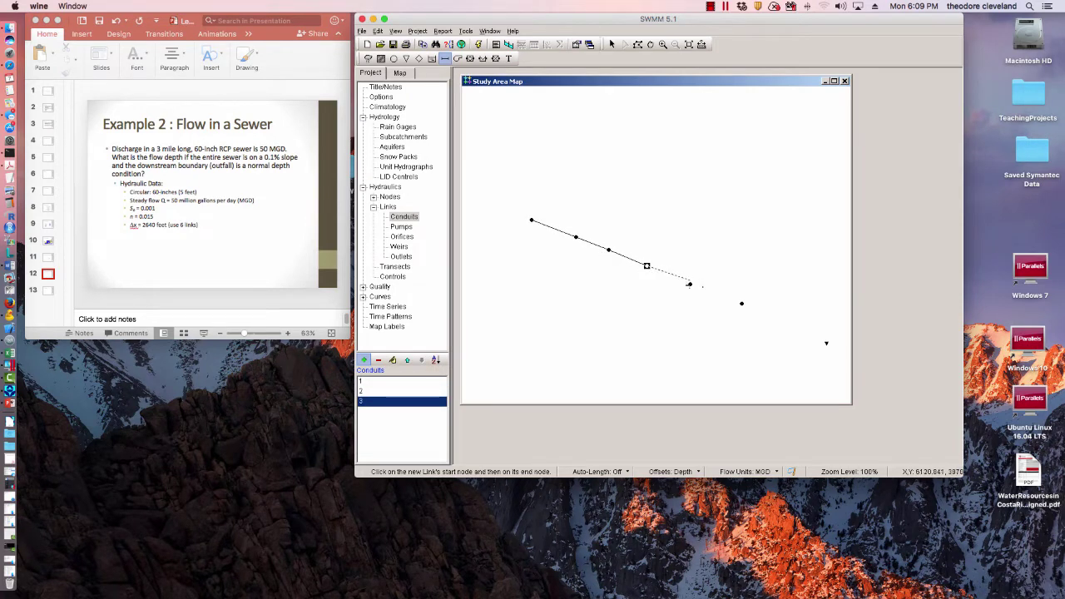
{"action": "left_click", "coordinate": [690, 284]}
{"action": "left_click", "coordinate": [690, 284]}
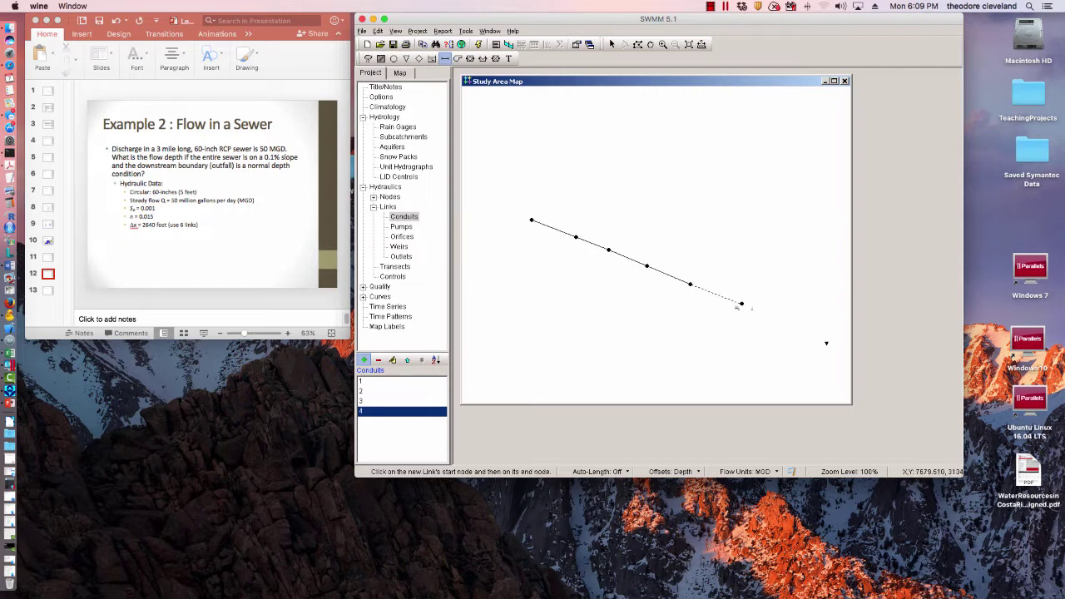
{"action": "left_click", "coordinate": [742, 303]}
{"action": "left_click", "coordinate": [741, 304]}
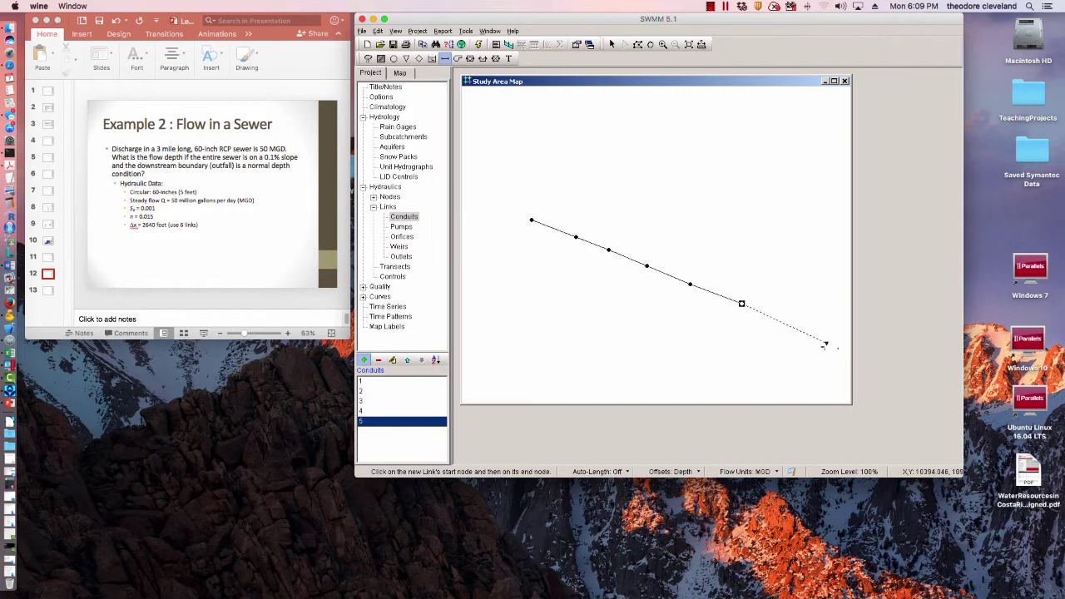
{"action": "left_click", "coordinate": [825, 343]}
{"action": "left_click", "coordinate": [613, 43]}
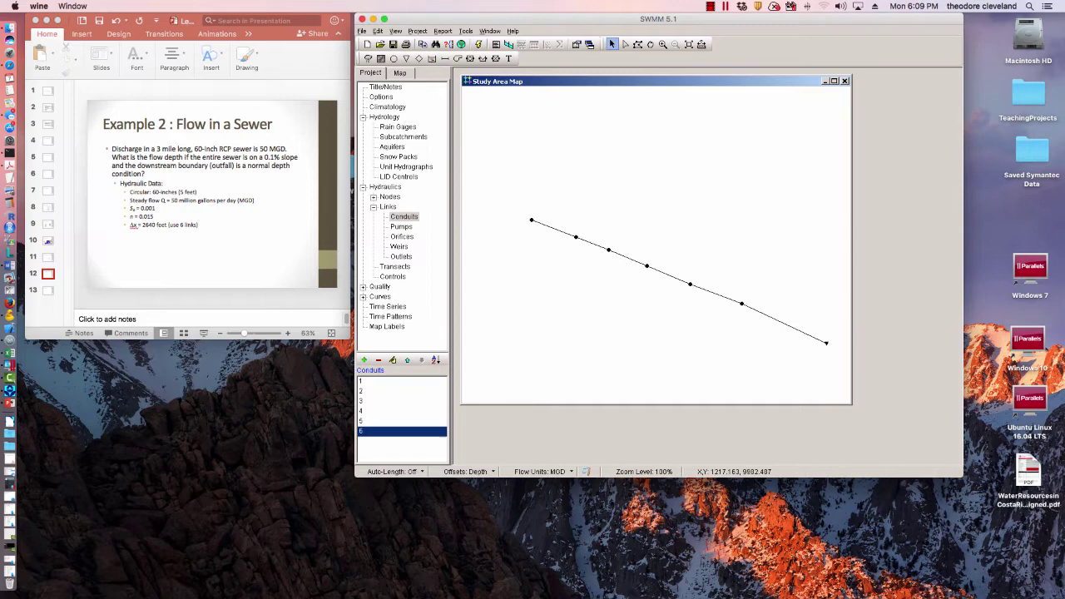
Set the invert elevation of junction 7, the one nearest the outfall, to 2.64 ft.
{"action": "left_click", "coordinate": [742, 304]}
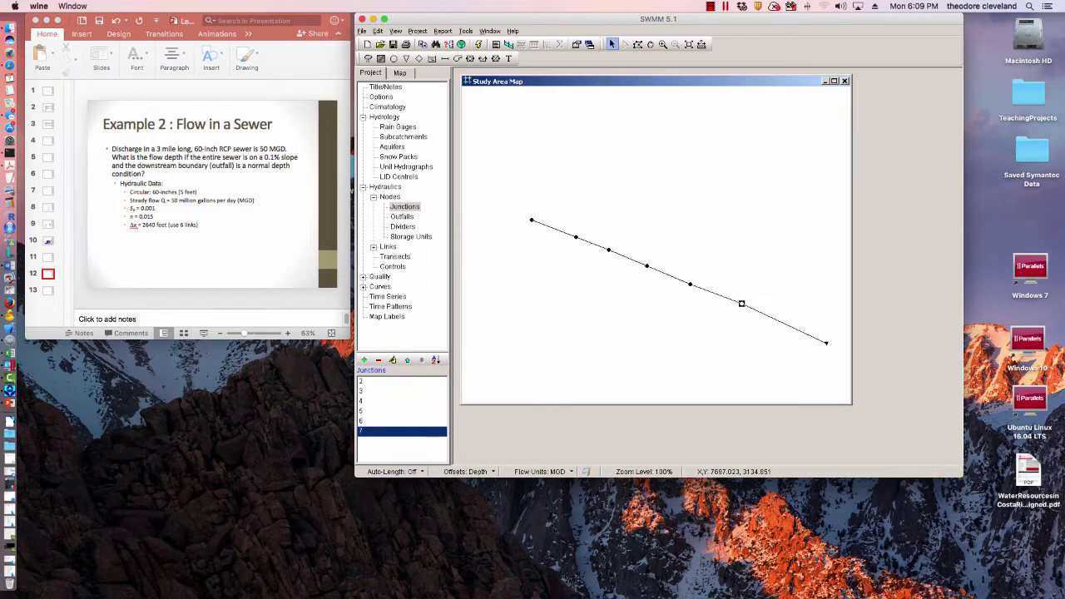
{"action": "double_click", "coordinate": [742, 303]}
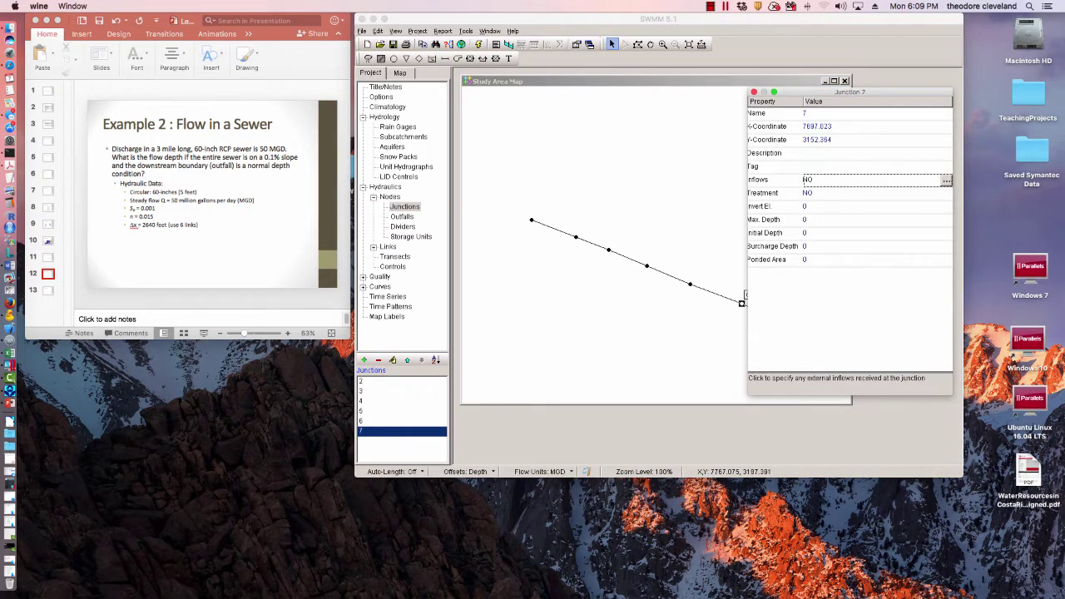
{"action": "key", "text": "Down"}
{"action": "key", "text": "Down"}
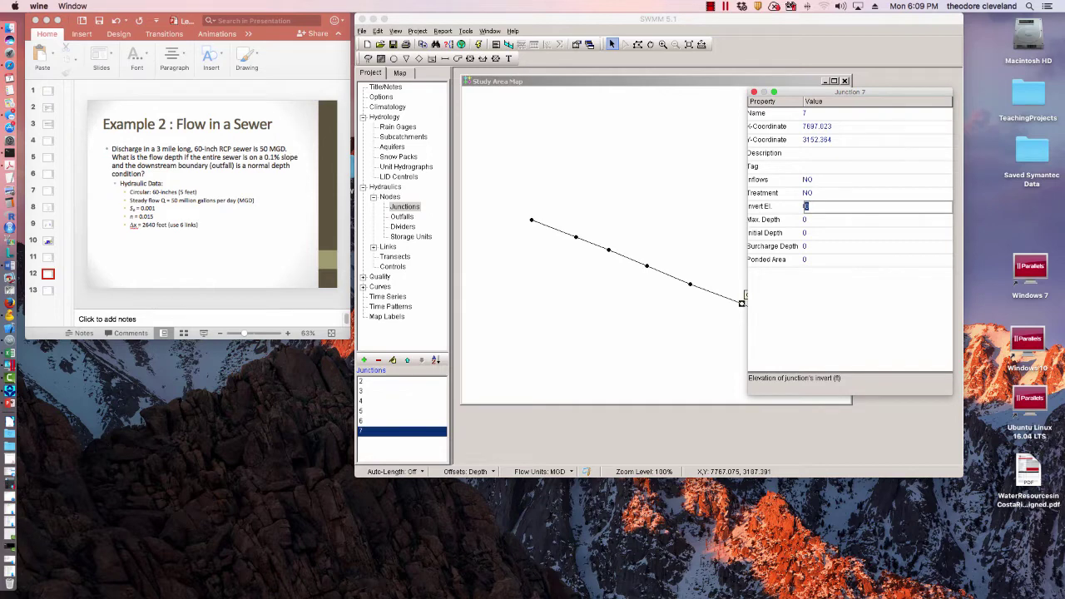
{"action": "type", "text": "2.64"}
Set the invert elevations of the next two junctions upstream: 5.28 ft for junction 6 and 7.92 ft for junction 5.
{"action": "left_click", "coordinate": [690, 284]}
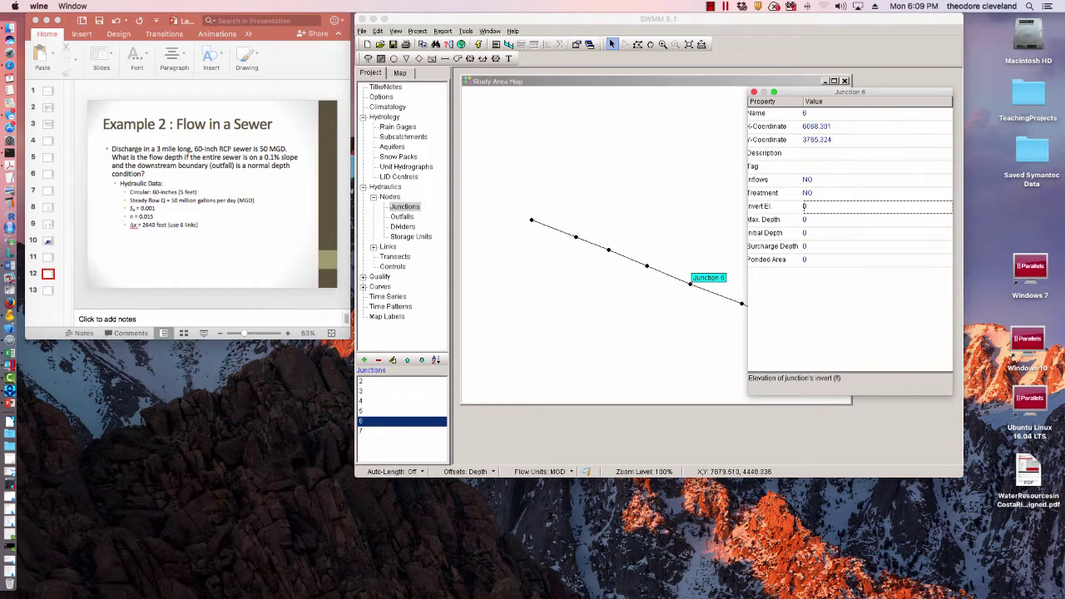
{"action": "left_click", "coordinate": [824, 206]}
{"action": "type", "text": "5."}
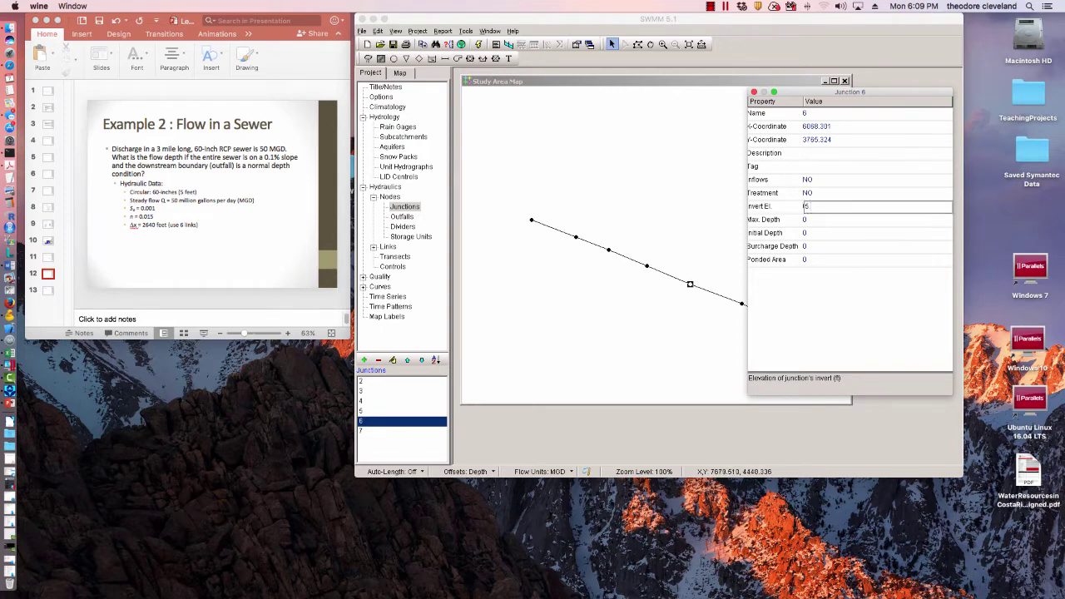
{"action": "type", "text": "28"}
{"action": "left_click", "coordinate": [648, 266]}
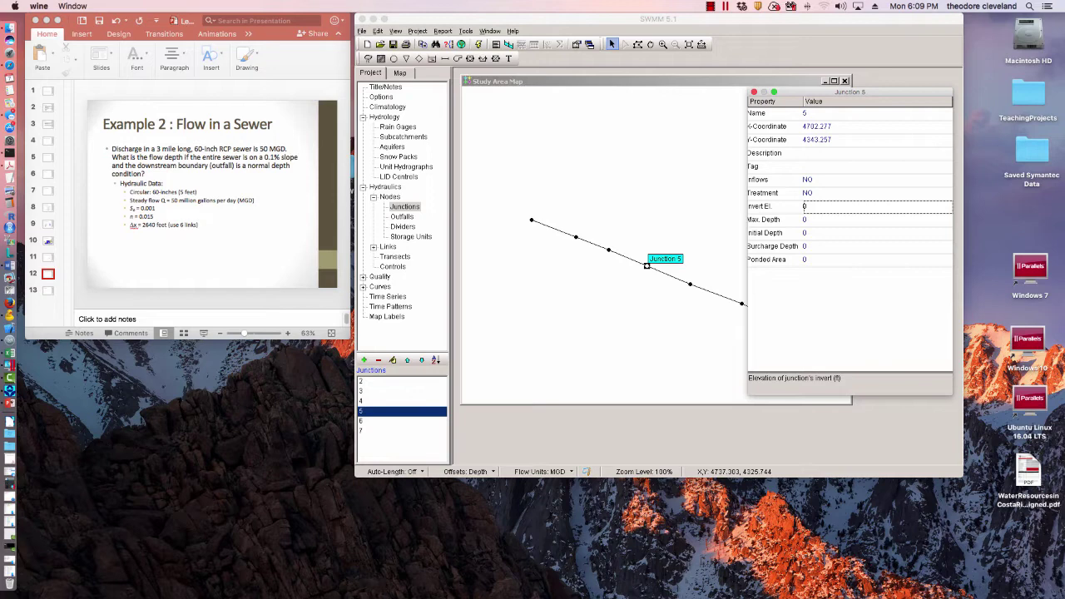
{"action": "type", "text": "7.92"}
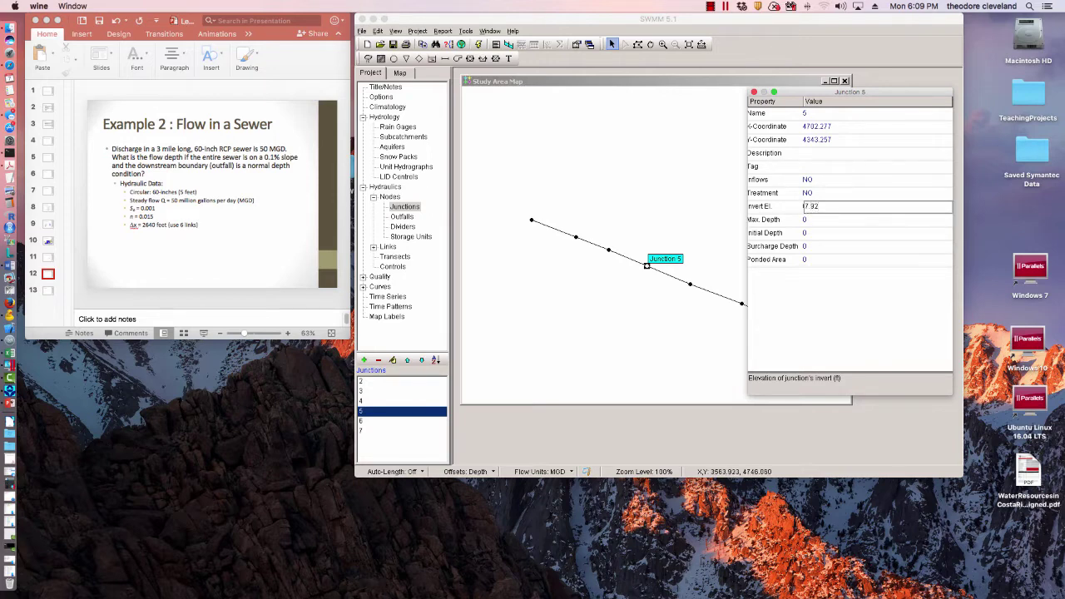
Set the invert elevations of junction 4 to 10.56 ft and junction 3 to 13.2 ft.
{"action": "left_click", "coordinate": [608, 249]}
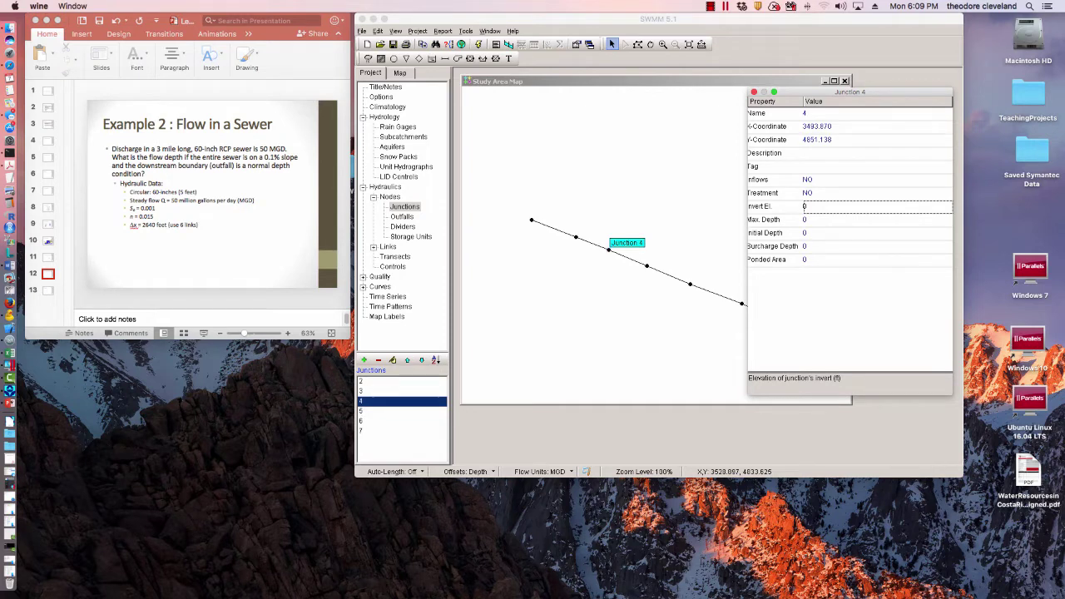
{"action": "type", "text": "10."}
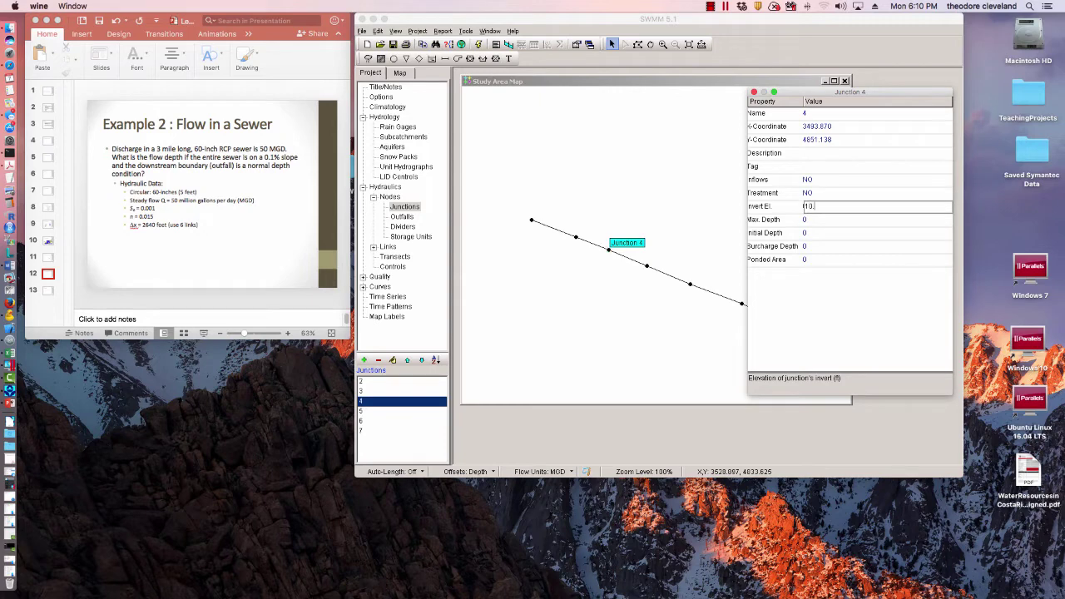
{"action": "type", "text": "56"}
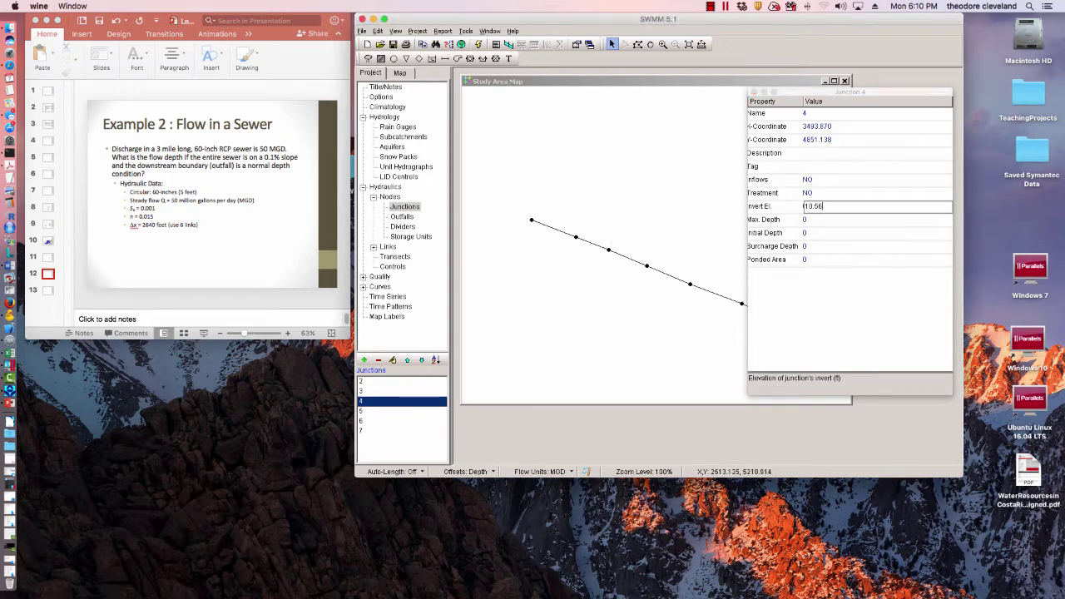
{"action": "left_click", "coordinate": [576, 237]}
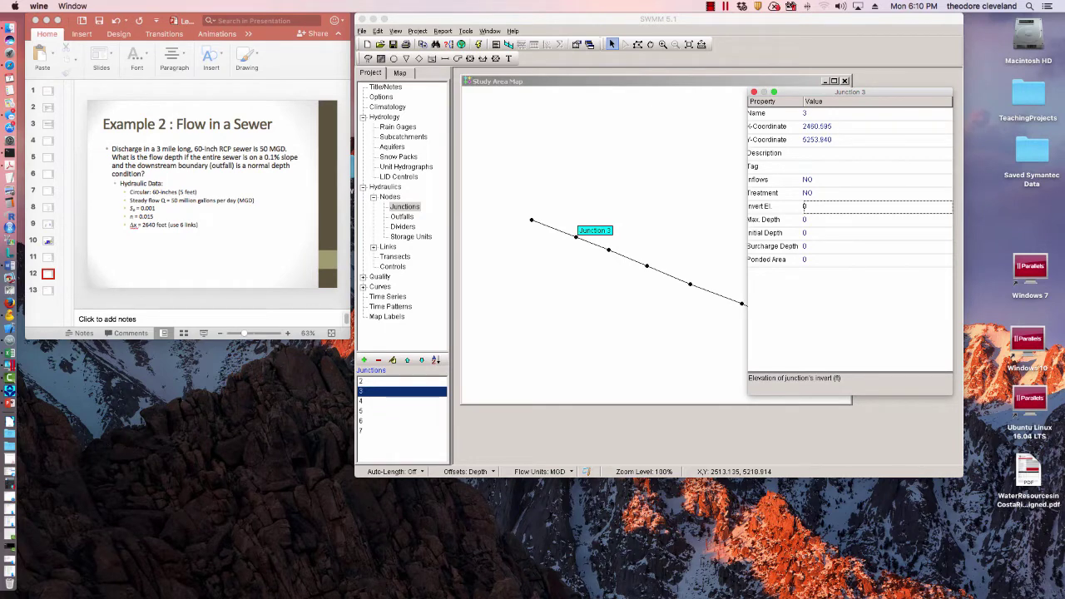
{"action": "type", "text": "13.2"}
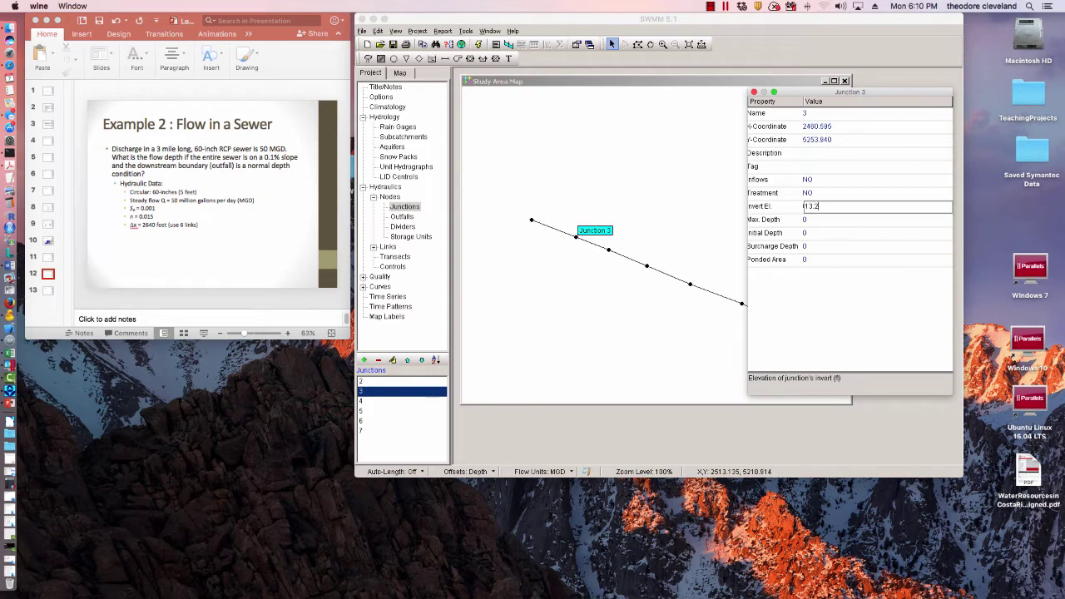
Set the invert elevation of junction 2, the upstream end of the sewer, to 15.84 ft and check the entry.
{"action": "left_click", "coordinate": [532, 221]}
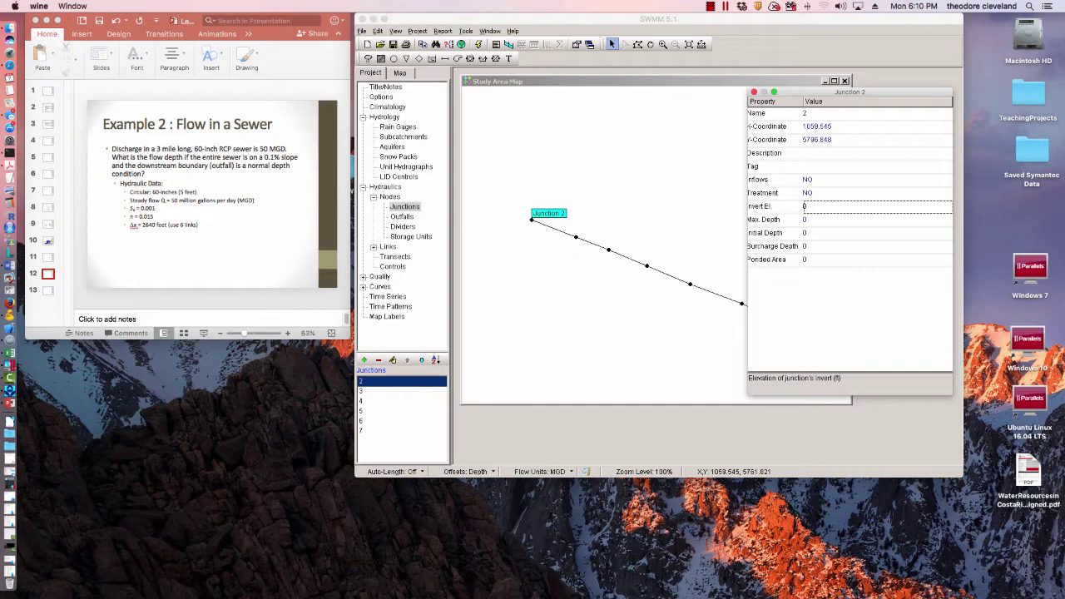
{"action": "type", "text": "1"}
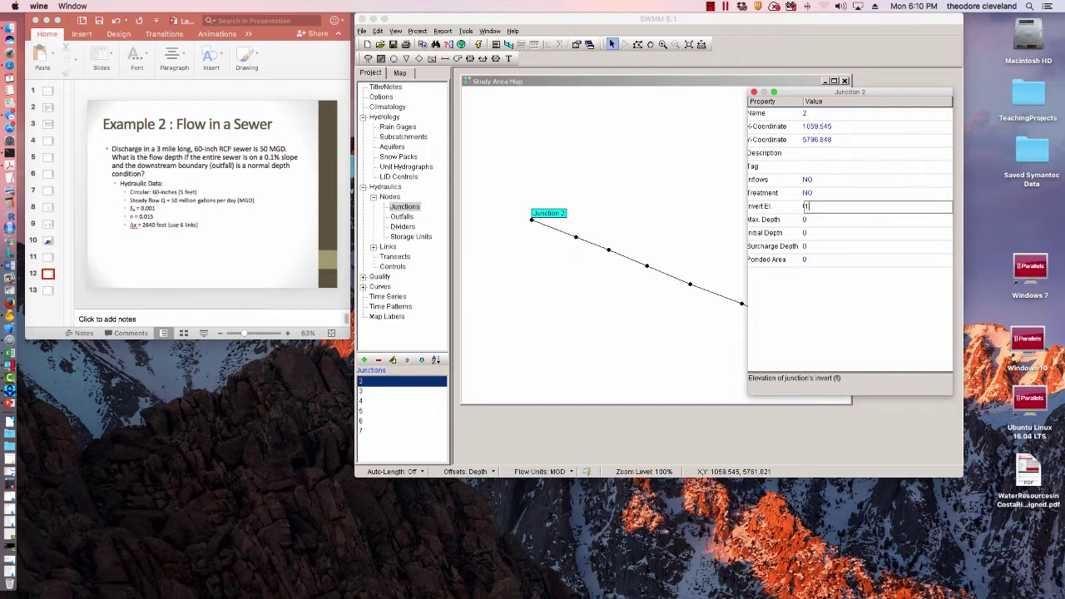
{"action": "type", "text": "5.84"}
{"action": "left_click", "coordinate": [754, 92]}
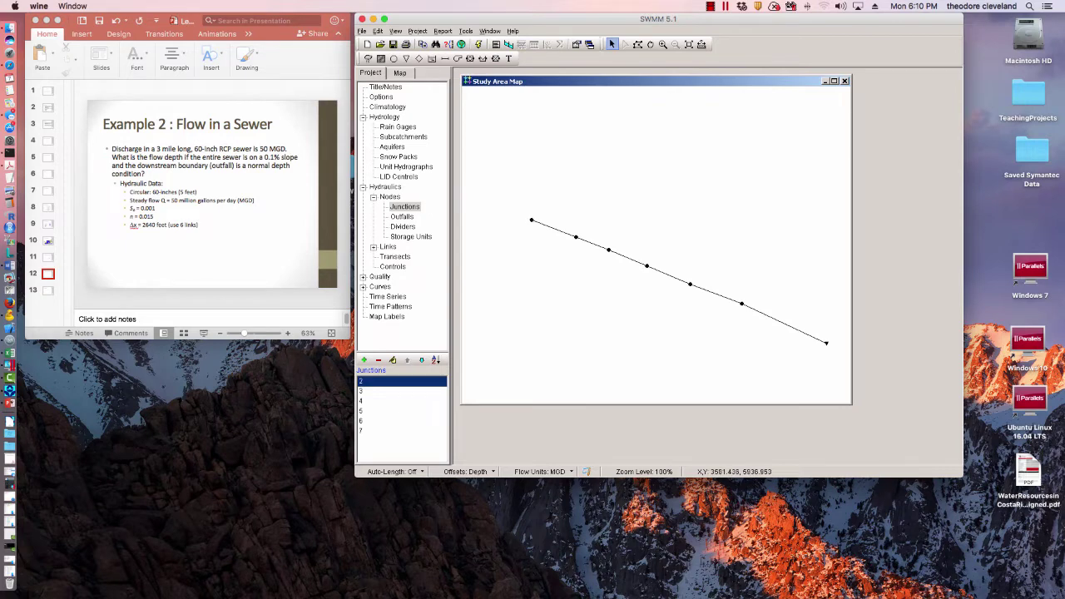
{"action": "double_click", "coordinate": [532, 221]}
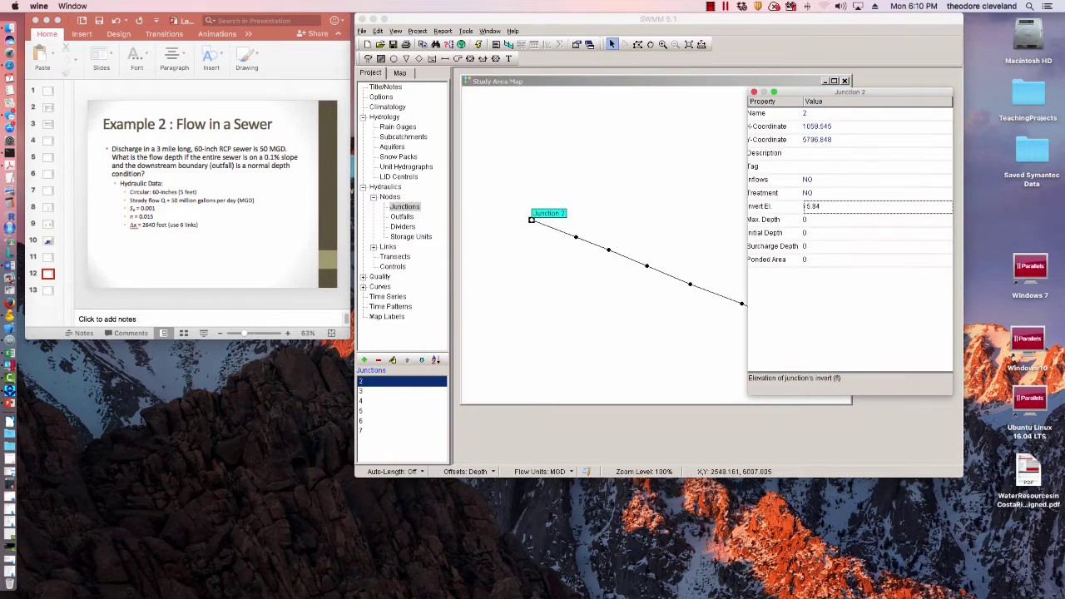
{"action": "key", "text": "Escape"}
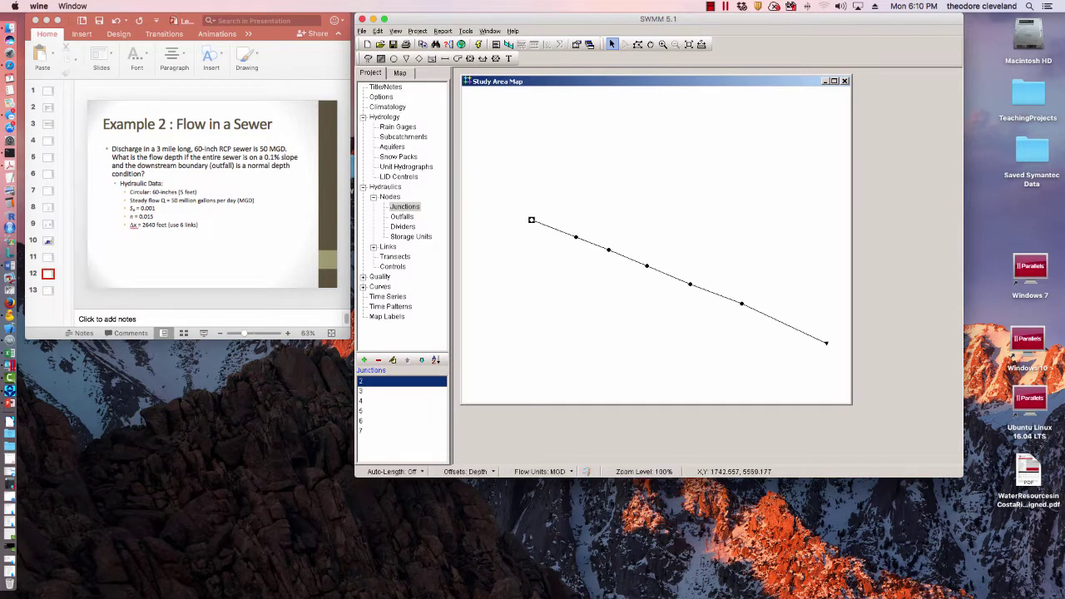
Check the maximum depth, length and roughness of conduit 1, the most upstream link.
{"action": "double_click", "coordinate": [554, 228]}
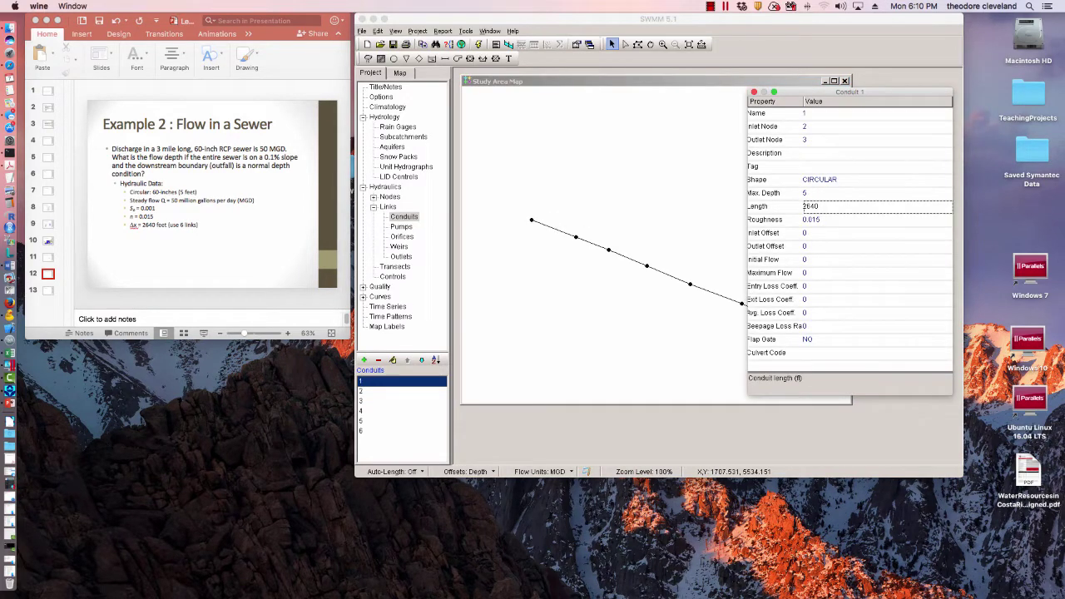
{"action": "key", "text": "Up"}
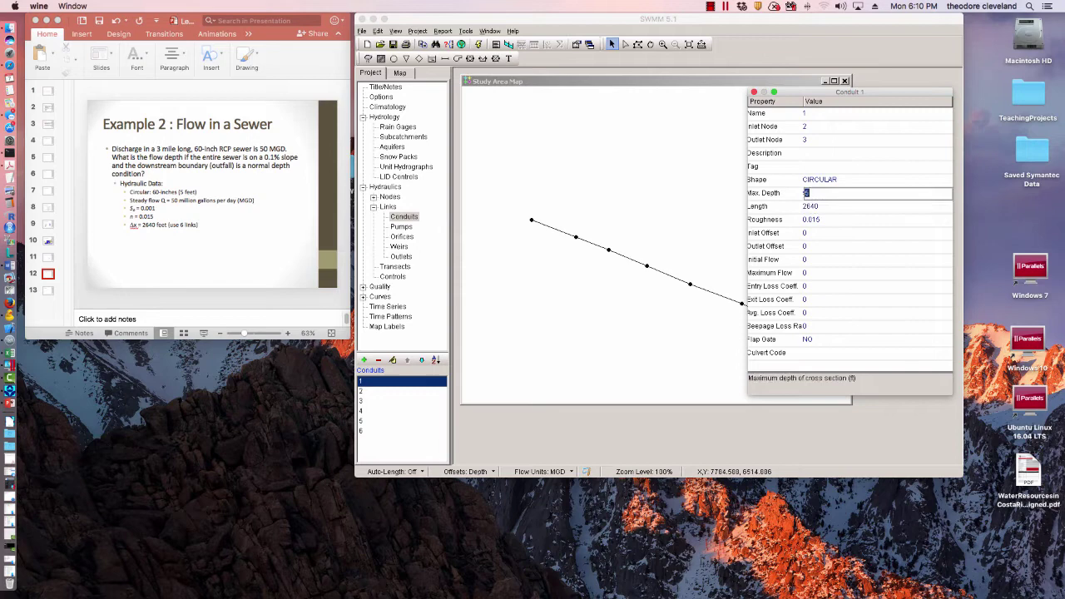
{"action": "key", "text": "Down"}
{"action": "key", "text": "Down"}
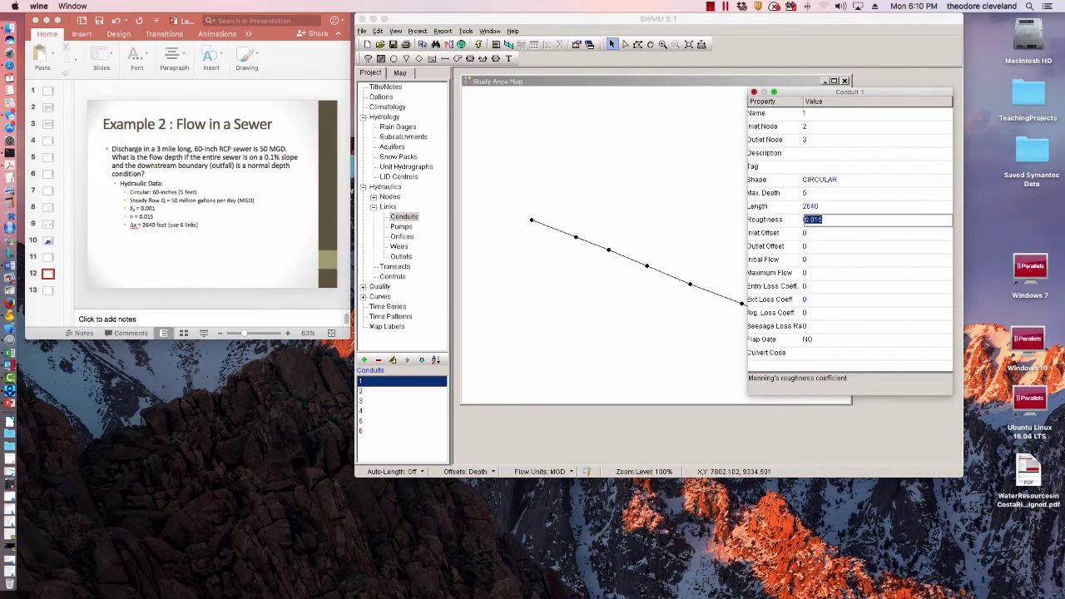
{"action": "left_click", "coordinate": [754, 92]}
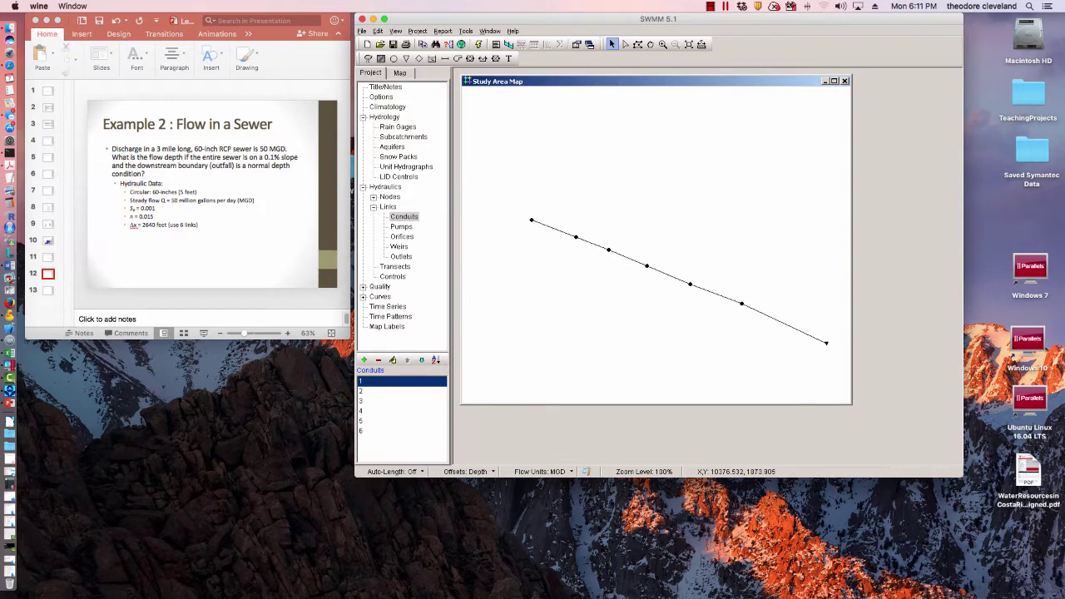
Set the boundary condition type of the outfall at the downstream end to NORMAL.
{"action": "double_click", "coordinate": [825, 342]}
{"action": "left_click", "coordinate": [832, 233]}
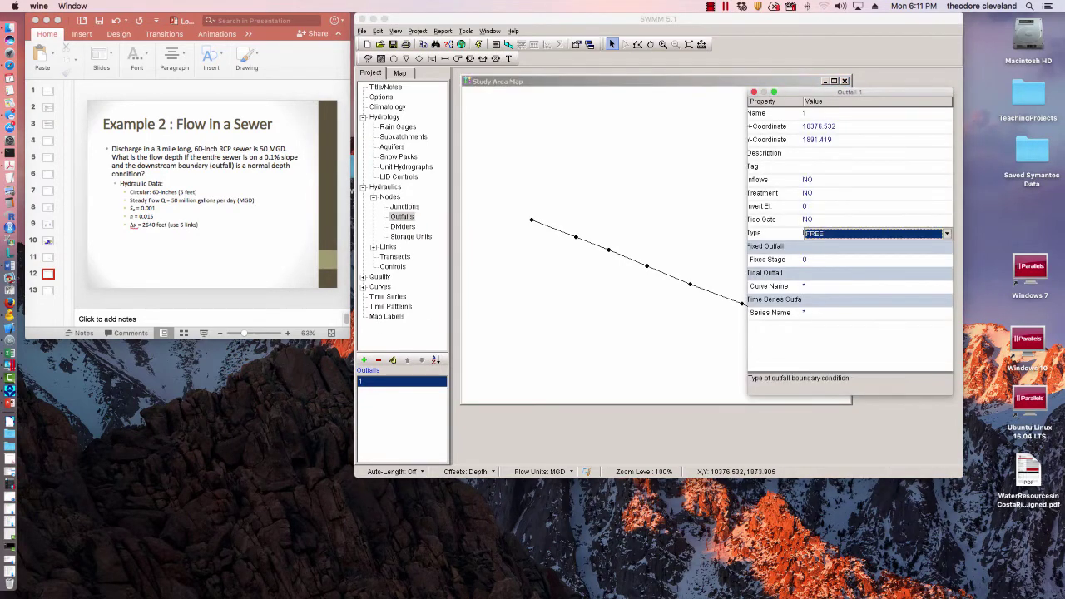
{"action": "left_click", "coordinate": [849, 246]}
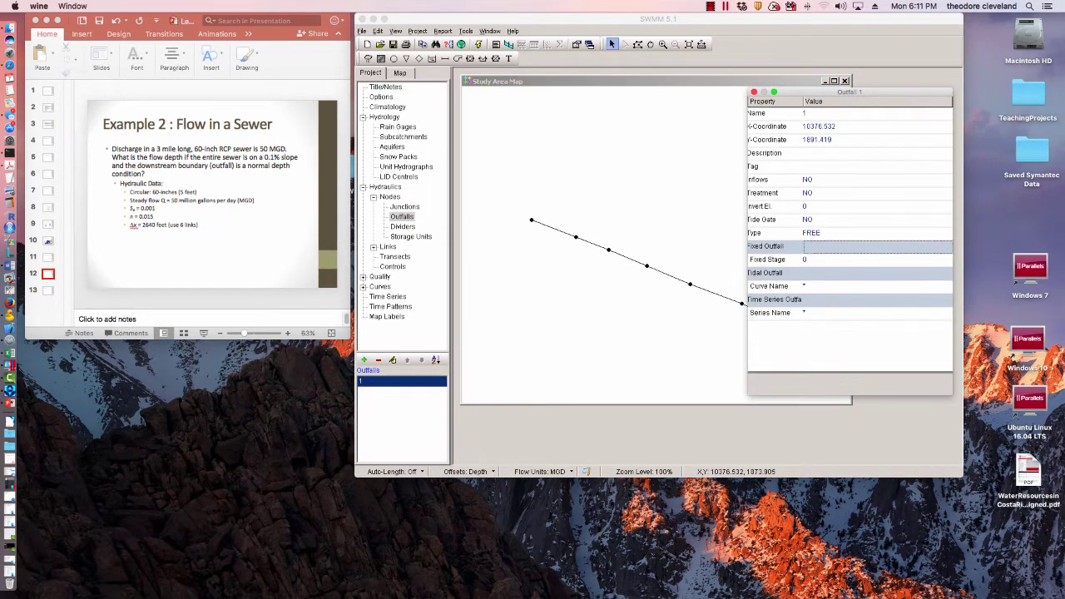
{"action": "left_click", "coordinate": [849, 233]}
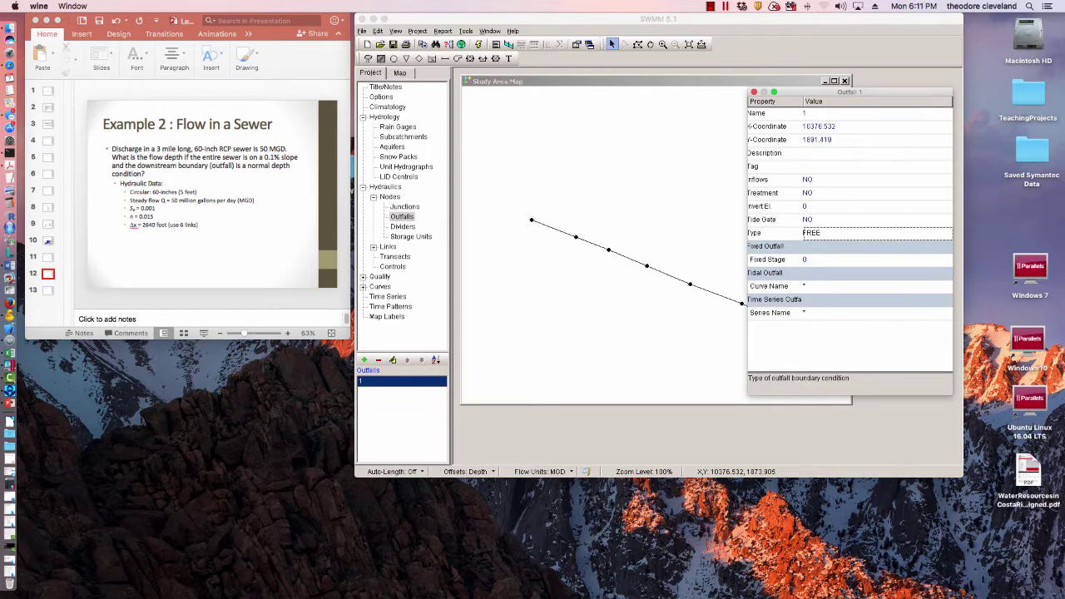
{"action": "left_click", "coordinate": [849, 233]}
{"action": "left_click", "coordinate": [858, 246]}
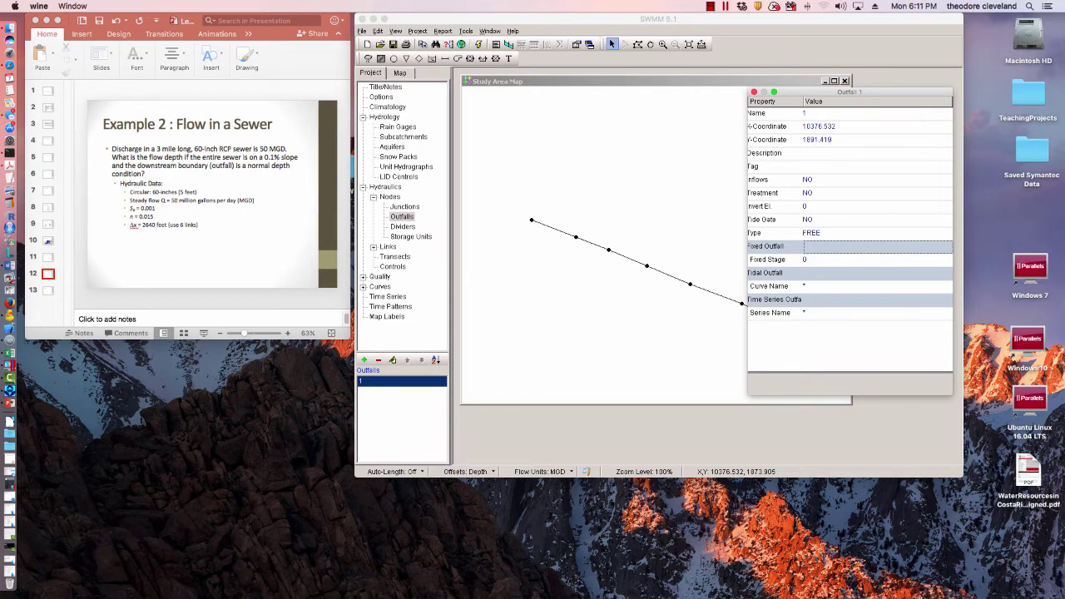
{"action": "double_click", "coordinate": [849, 234]}
{"action": "key", "text": "Down"}
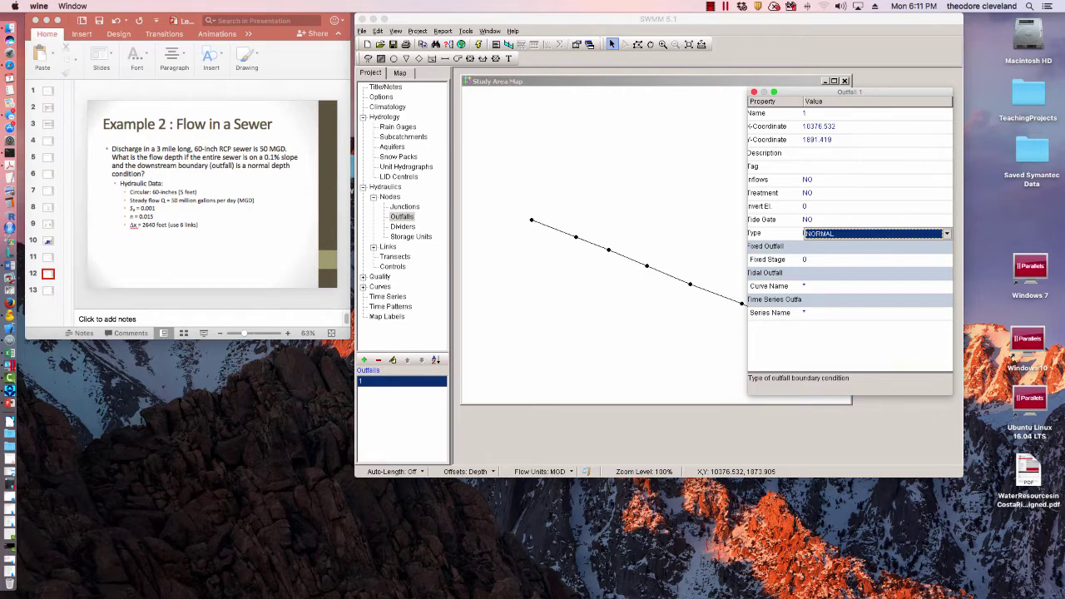
{"action": "left_click", "coordinate": [849, 259]}
{"action": "left_click", "coordinate": [754, 91]}
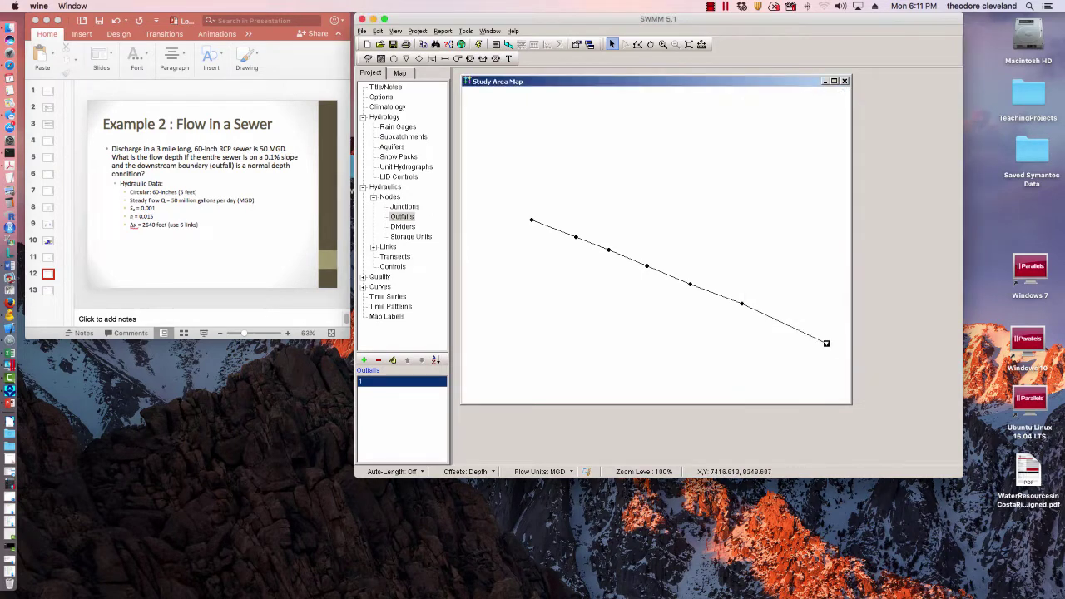
Give junction 2 at the upstream end a direct FLOW inflow with a baseline of 50 MGD.
{"action": "double_click", "coordinate": [532, 219]}
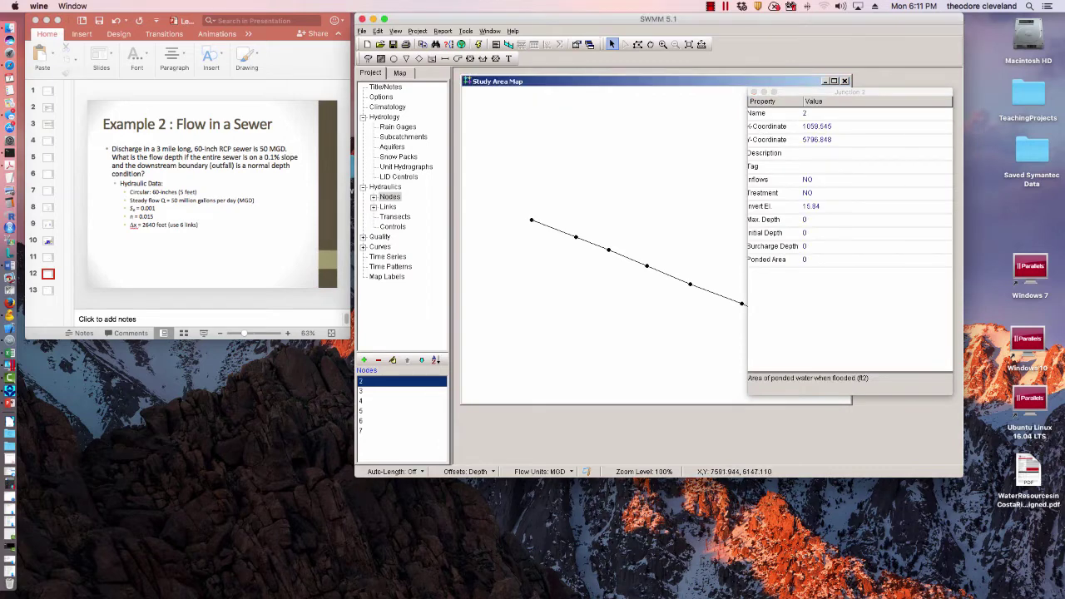
{"action": "left_click", "coordinate": [874, 180]}
{"action": "left_click", "coordinate": [946, 181]}
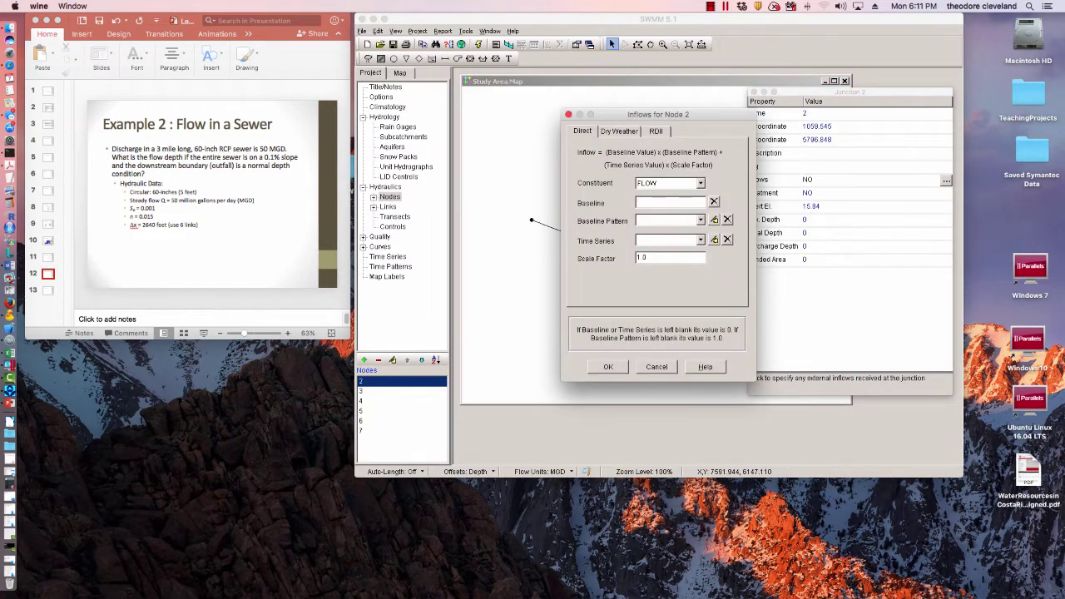
{"action": "type", "text": "50"}
{"action": "left_click", "coordinate": [609, 366]}
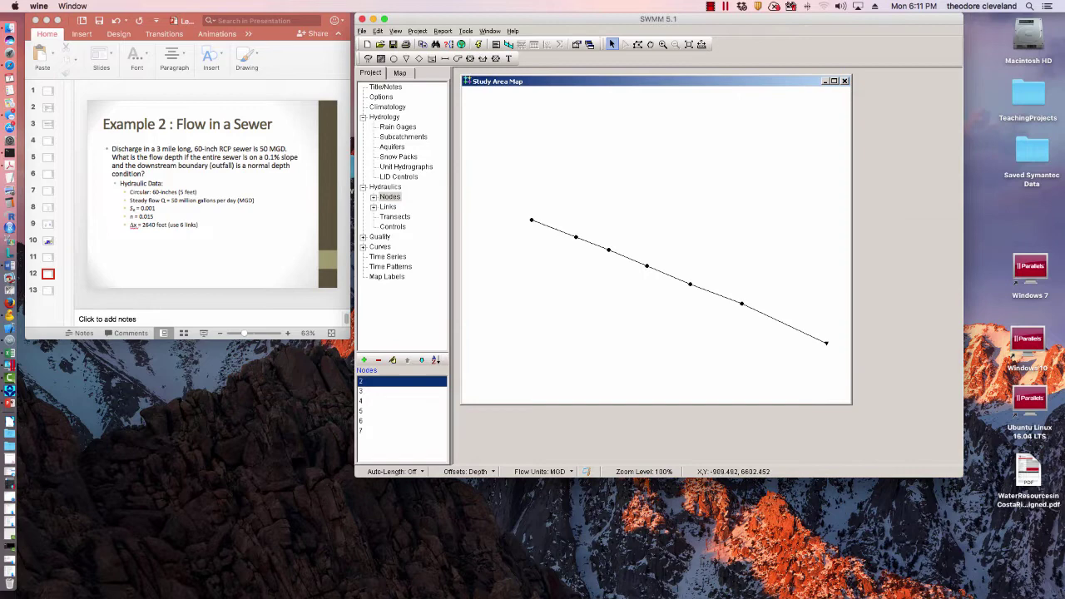
Set the routing model to Steady Flow in the general simulation options and run the simulation.
{"action": "left_click", "coordinate": [382, 97]}
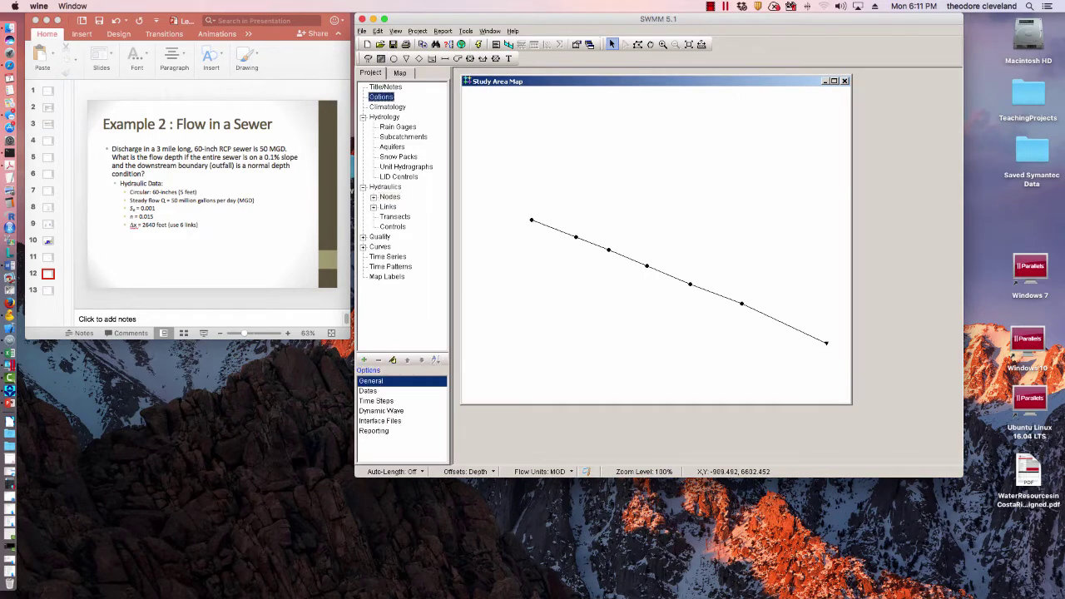
{"action": "double_click", "coordinate": [372, 382]}
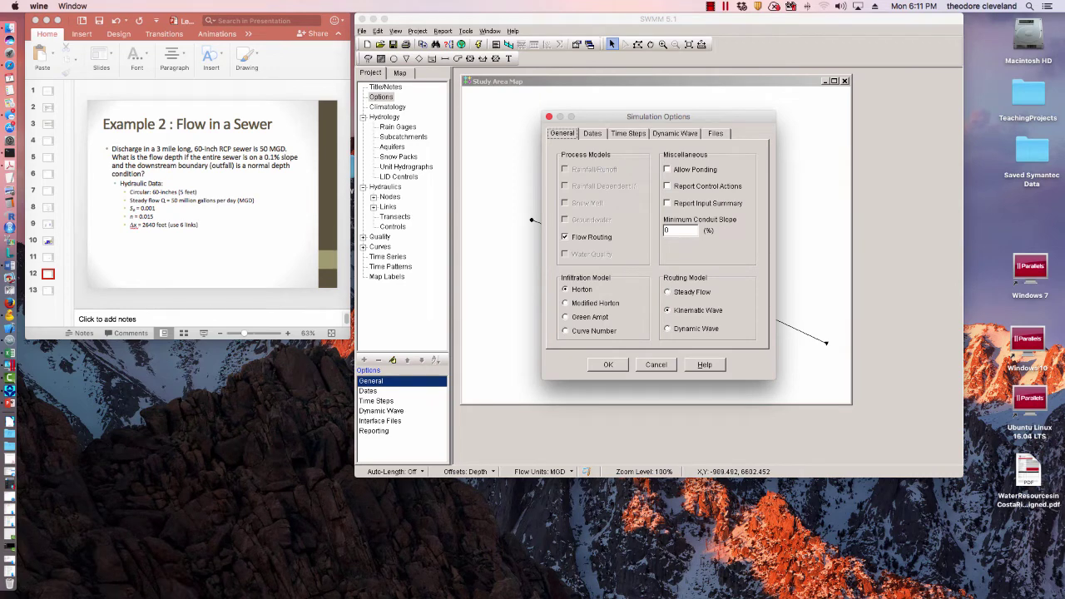
{"action": "left_click", "coordinate": [667, 292]}
{"action": "left_click", "coordinate": [608, 364]}
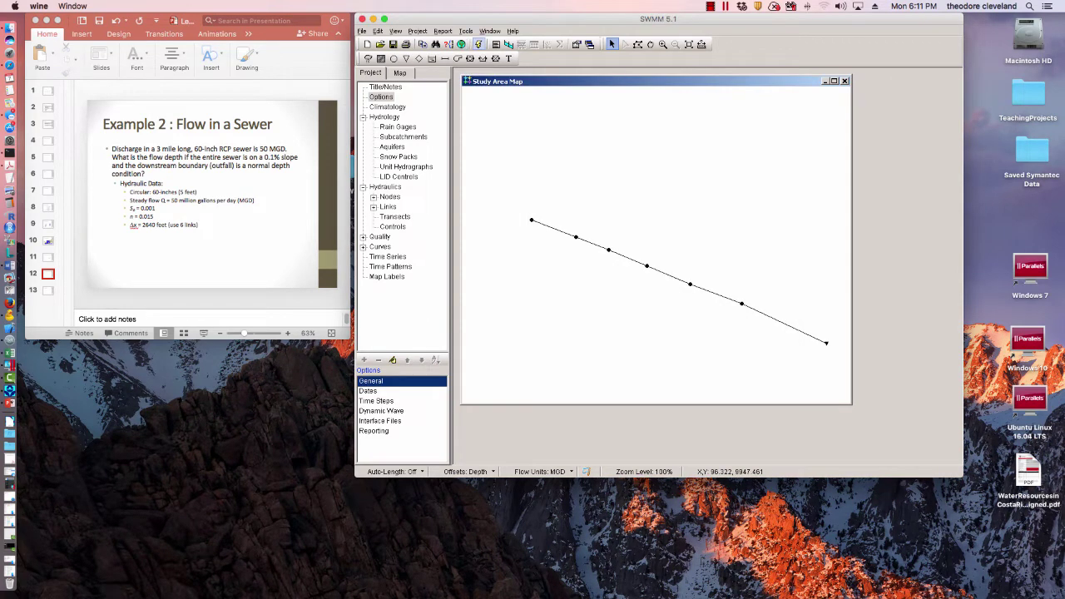
{"action": "left_click", "coordinate": [477, 44]}
{"action": "left_click", "coordinate": [658, 292]}
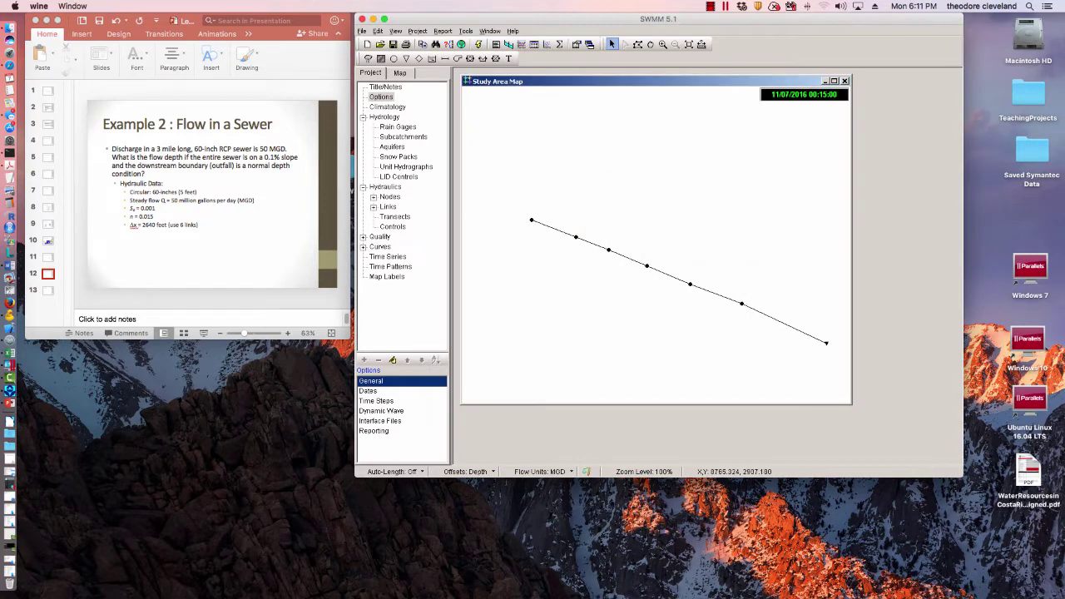
Create a water elevation profile plot along the path from junction 2 to outfall node 1.
{"action": "left_click", "coordinate": [510, 43]}
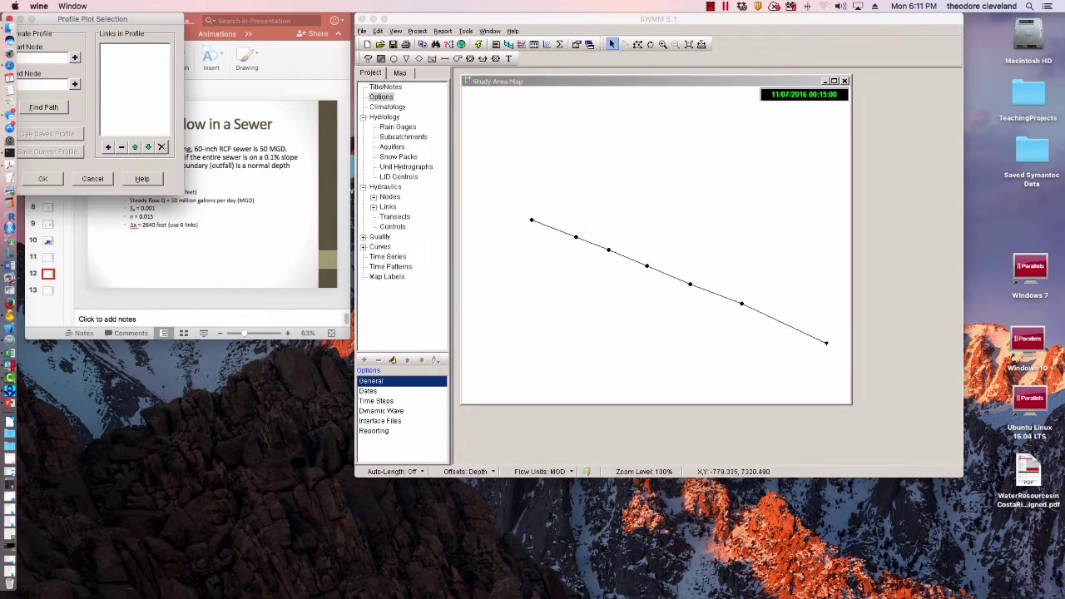
{"action": "left_click_drag", "start_coordinate": [108, 19], "coordinate": [873, 120]}
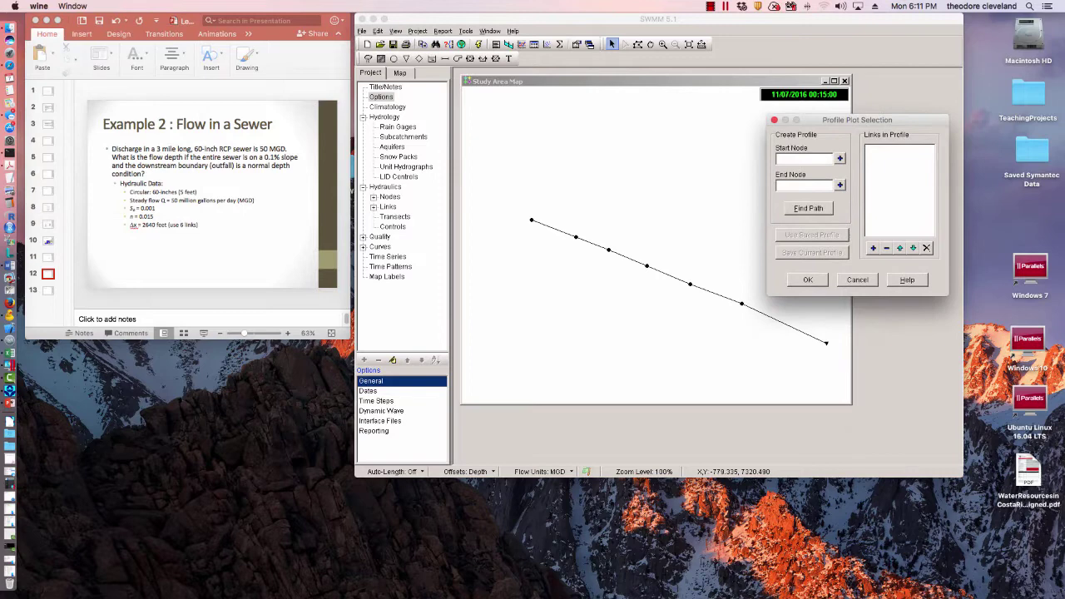
{"action": "left_click", "coordinate": [531, 220]}
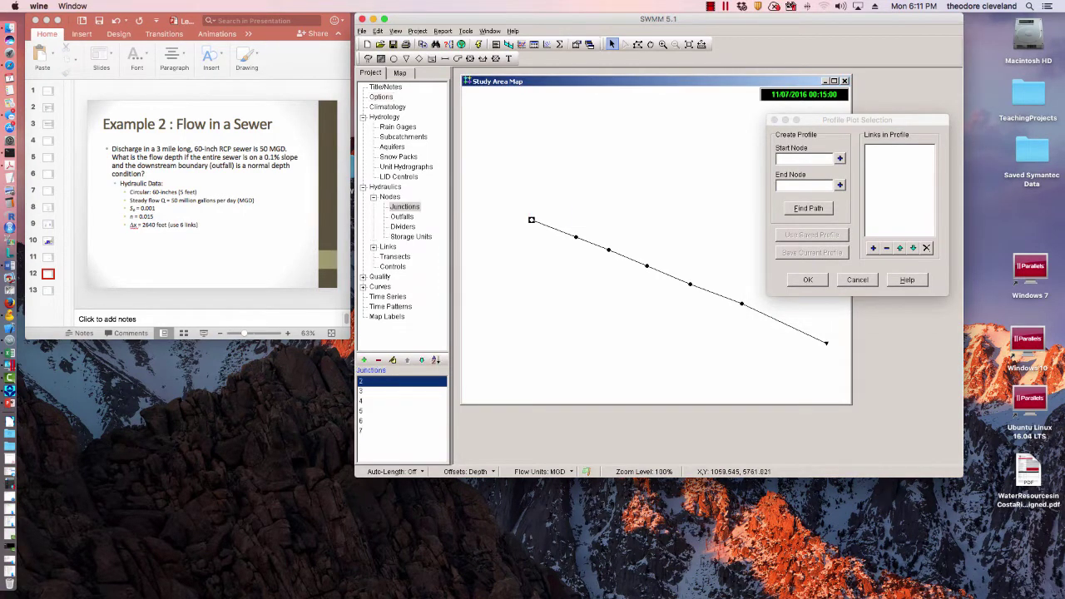
{"action": "left_click", "coordinate": [840, 158]}
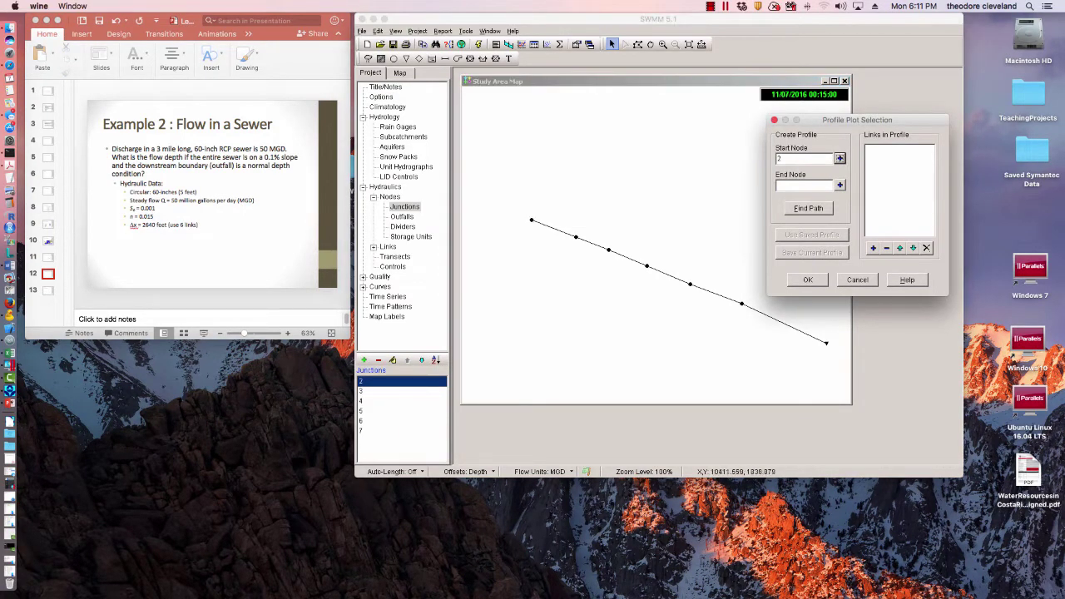
{"action": "left_click", "coordinate": [827, 342]}
{"action": "left_click", "coordinate": [840, 185]}
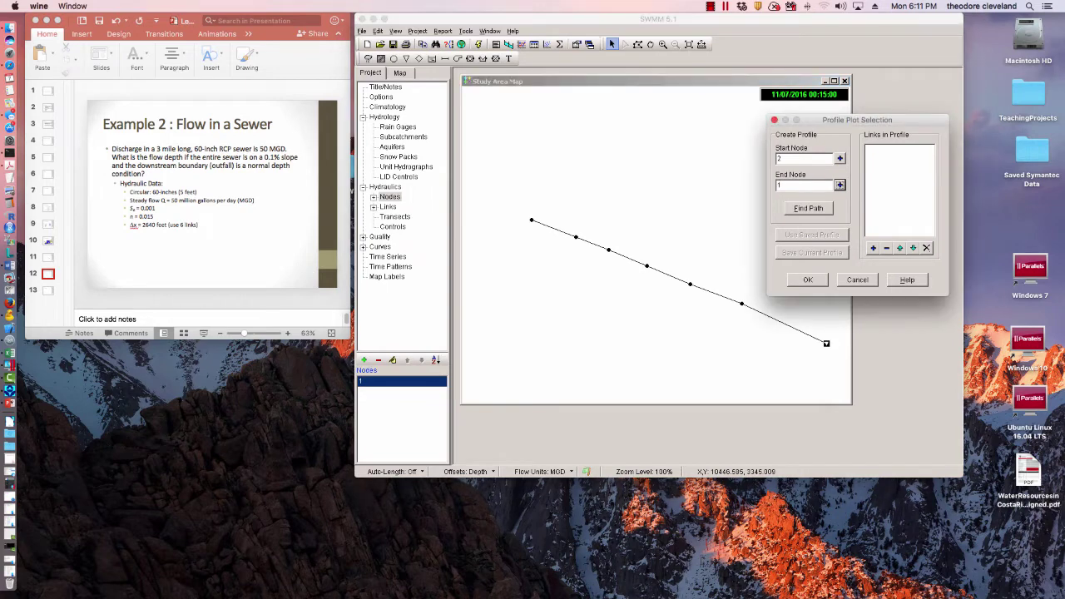
{"action": "left_click", "coordinate": [808, 208]}
{"action": "left_click", "coordinate": [807, 281]}
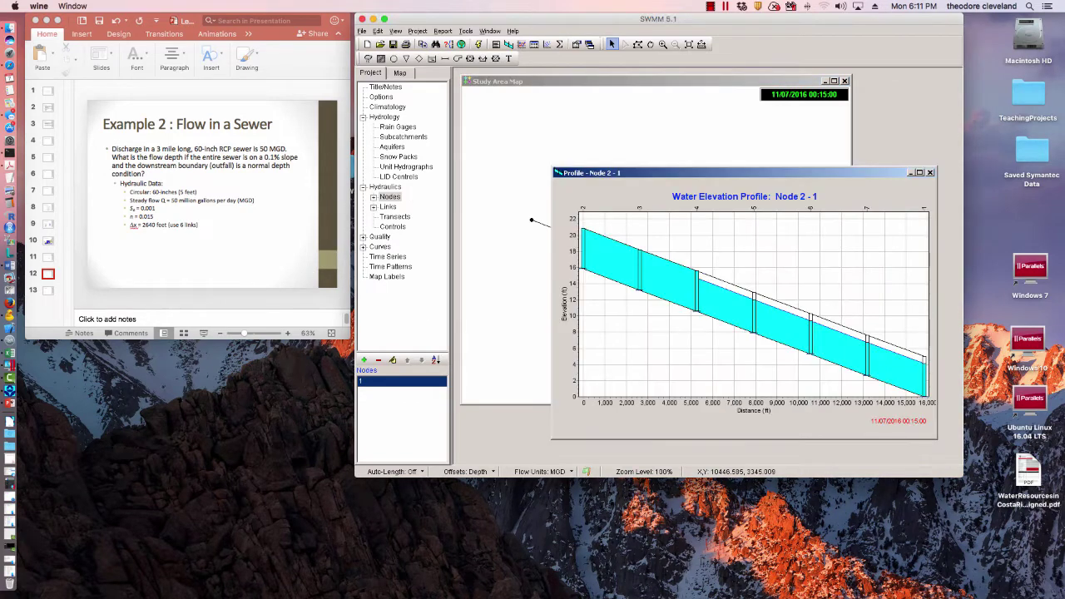
Reposition the profile plot and advance its displayed time of day to 06:00:00.
{"action": "left_click_drag", "start_coordinate": [633, 172], "coordinate": [594, 144]}
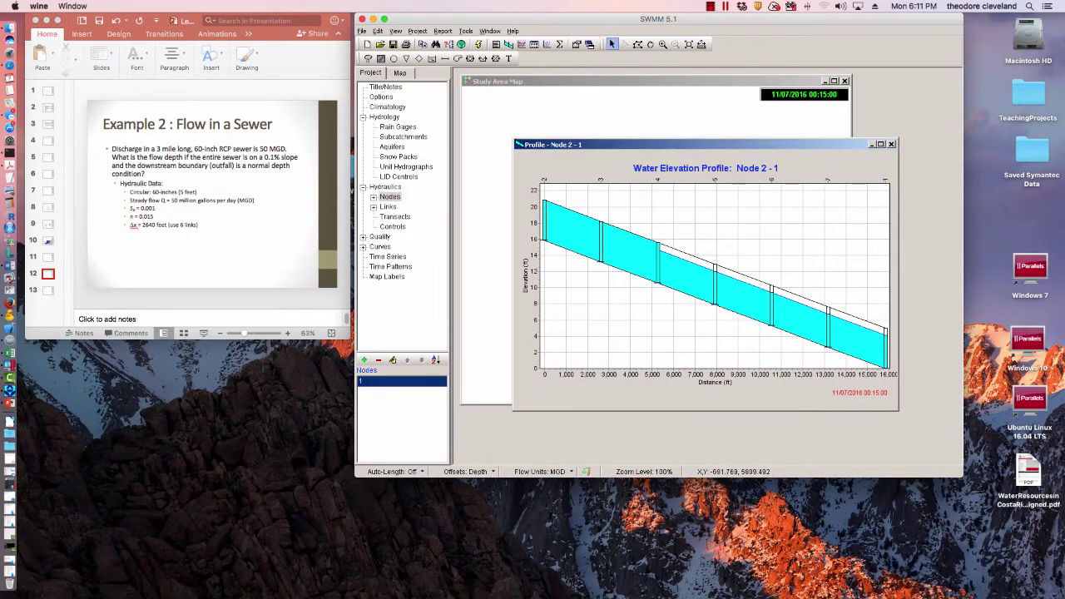
{"action": "left_click", "coordinate": [399, 73]}
{"action": "left_click_drag", "start_coordinate": [377, 257], "coordinate": [428, 257]}
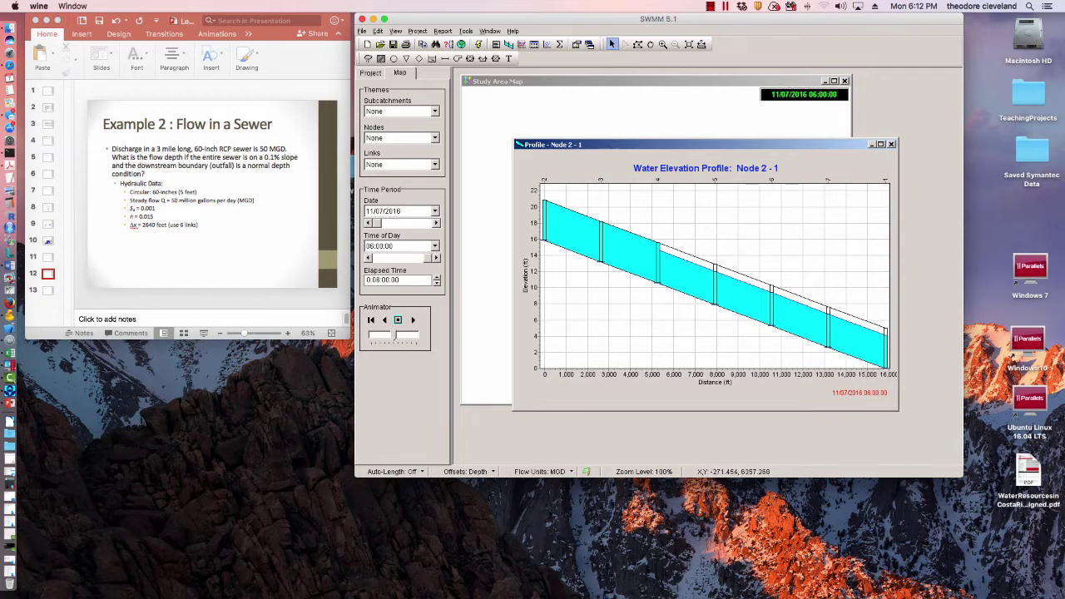
Change the routing model to Dynamic Wave in the general simulation options and rerun the simulation.
{"action": "left_click", "coordinate": [370, 73]}
{"action": "left_click", "coordinate": [381, 97]}
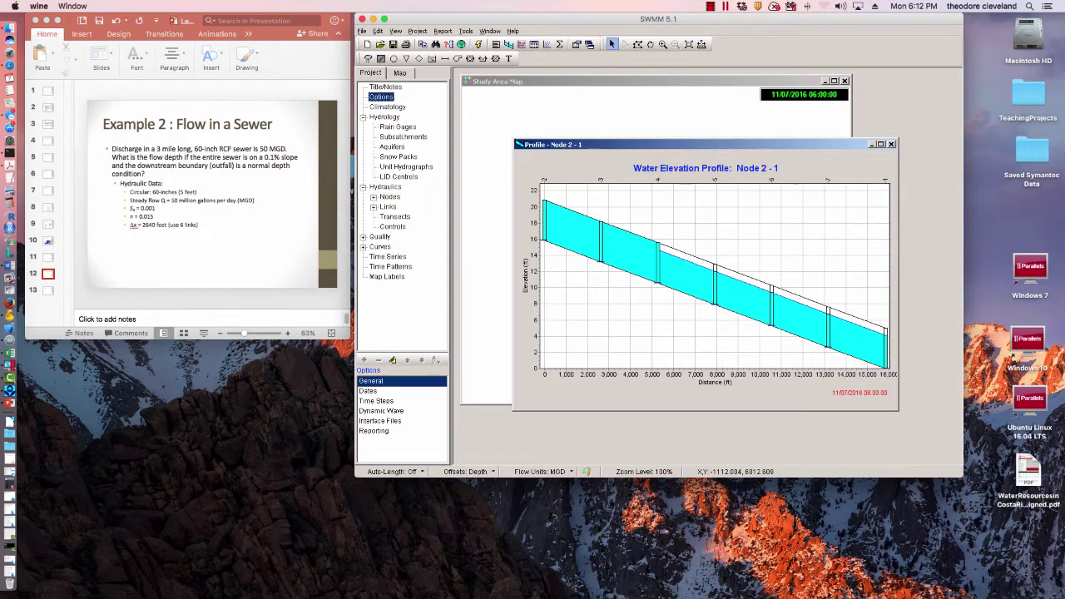
{"action": "double_click", "coordinate": [372, 381]}
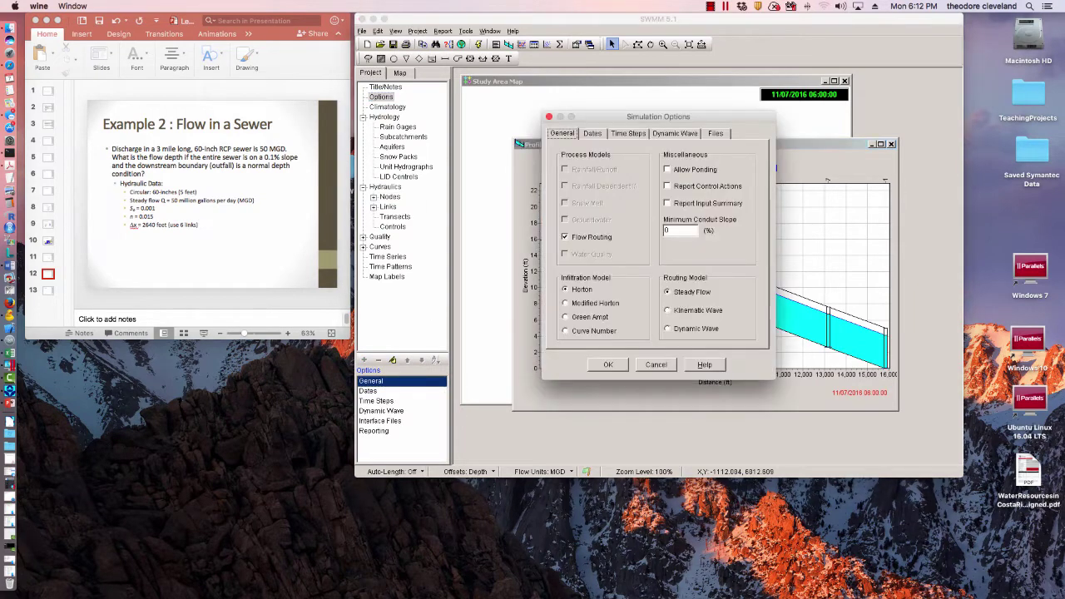
{"action": "left_click", "coordinate": [668, 329]}
{"action": "left_click", "coordinate": [609, 364]}
{"action": "left_click", "coordinate": [461, 45]}
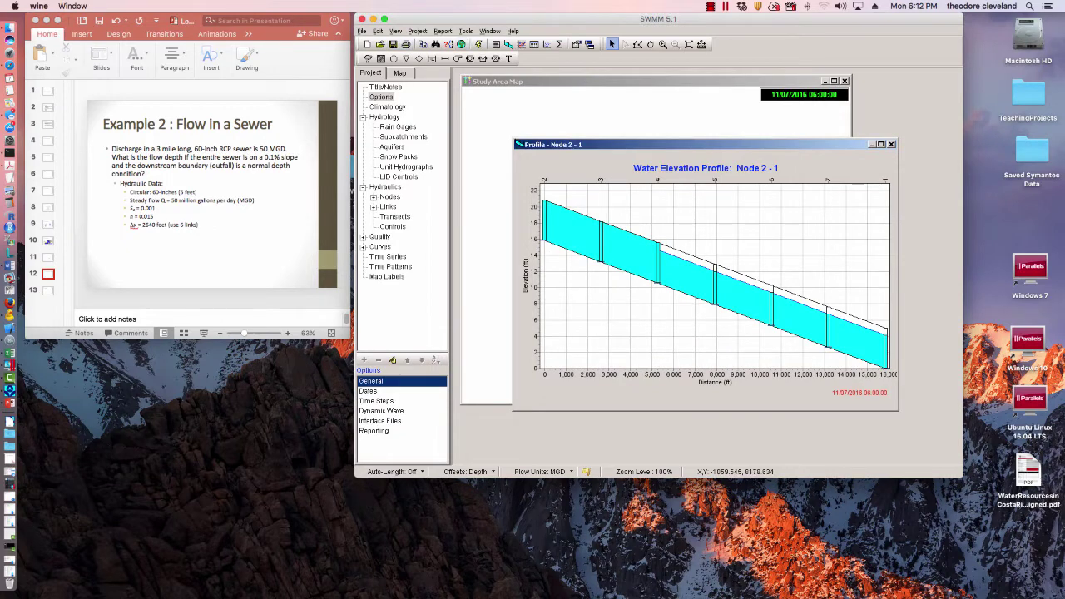
{"action": "key", "text": "Return"}
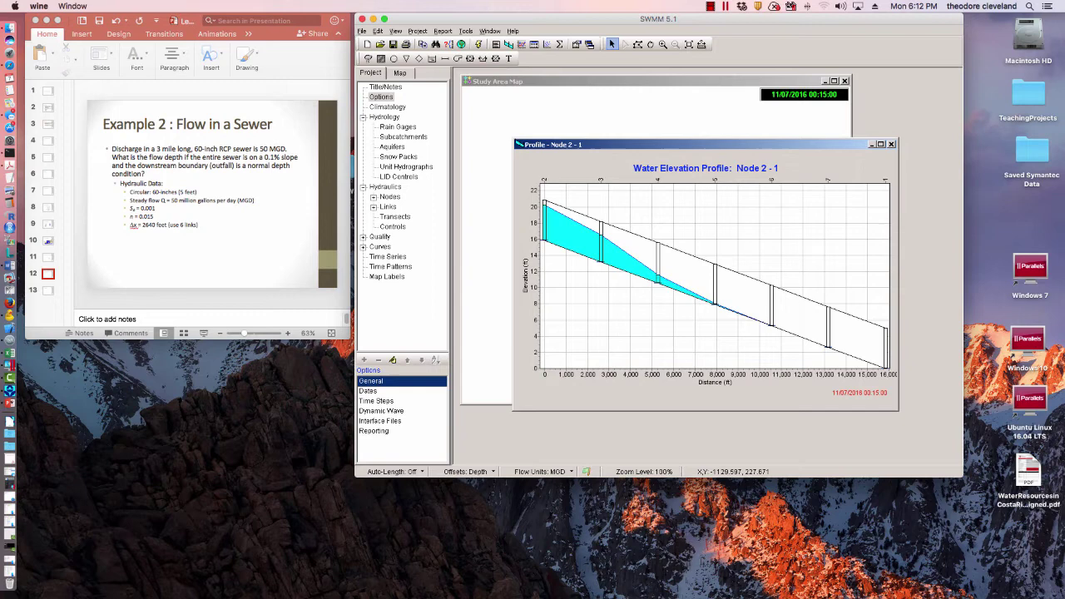
Advance the profile plot's displayed time of day to 06:00:00 for the Dynamic Wave run.
{"action": "left_click", "coordinate": [414, 72]}
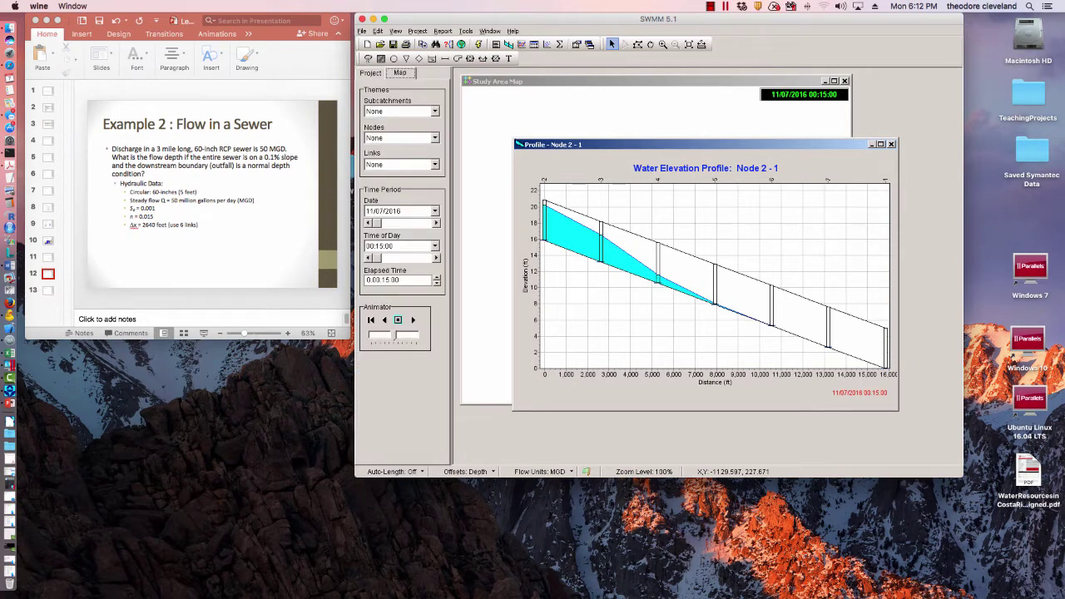
{"action": "left_click", "coordinate": [436, 258]}
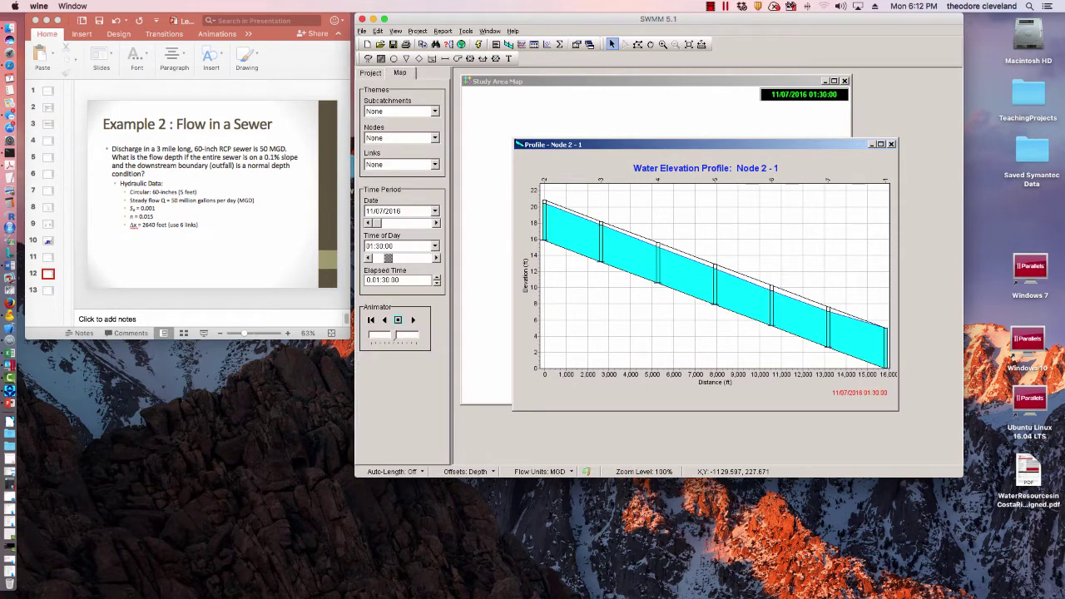
{"action": "left_click_drag", "start_coordinate": [393, 258], "coordinate": [427, 258]}
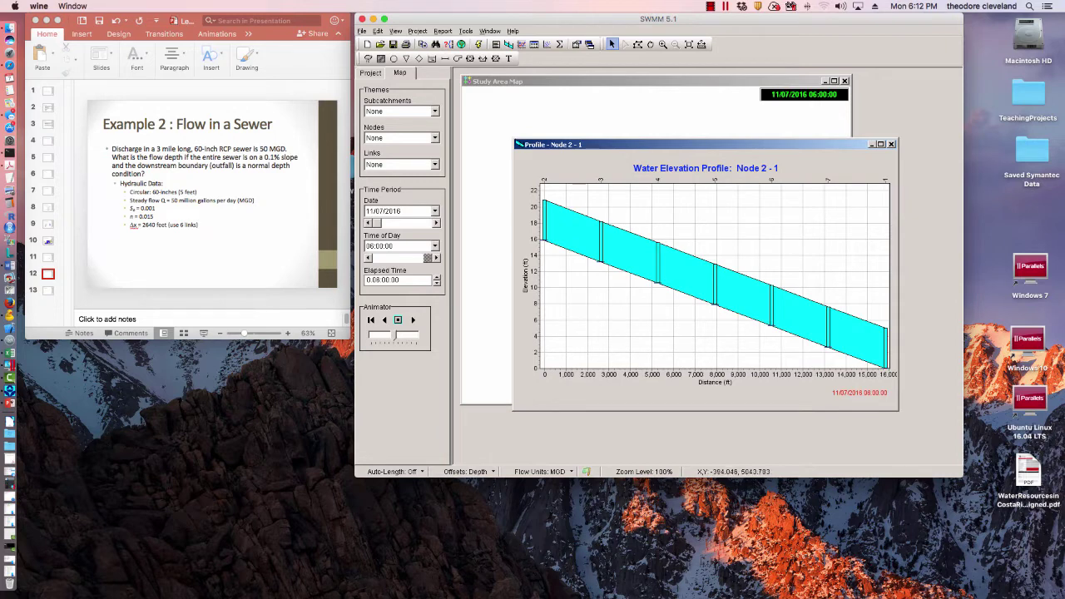
Set the baseline FLOW inflow of junction 2 to 30 MGD and rerun the simulation.
{"action": "left_click_drag", "start_coordinate": [625, 145], "coordinate": [596, 271]}
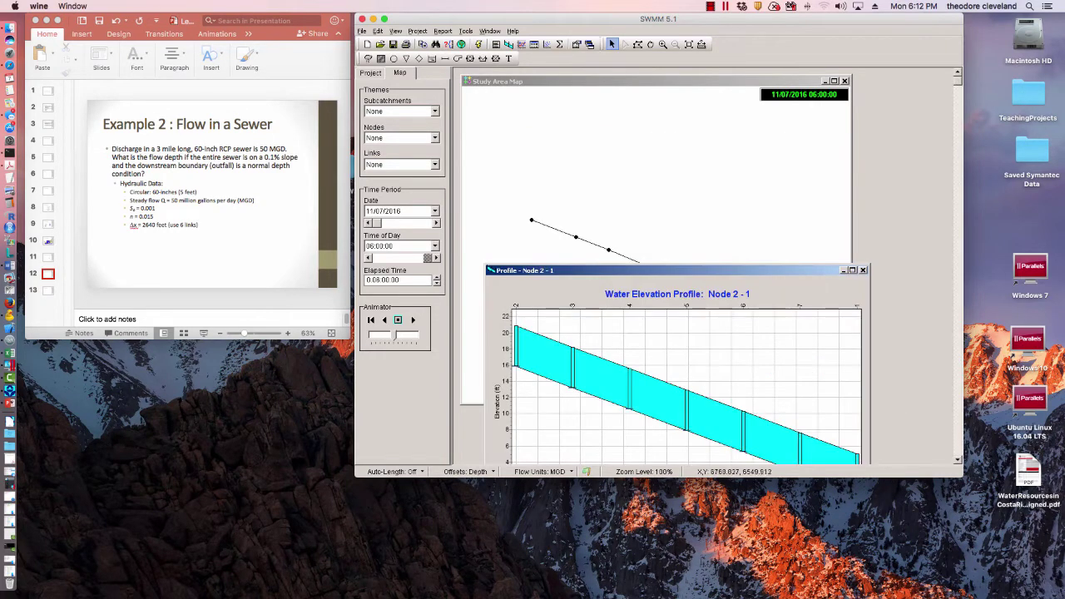
{"action": "left_click", "coordinate": [714, 203]}
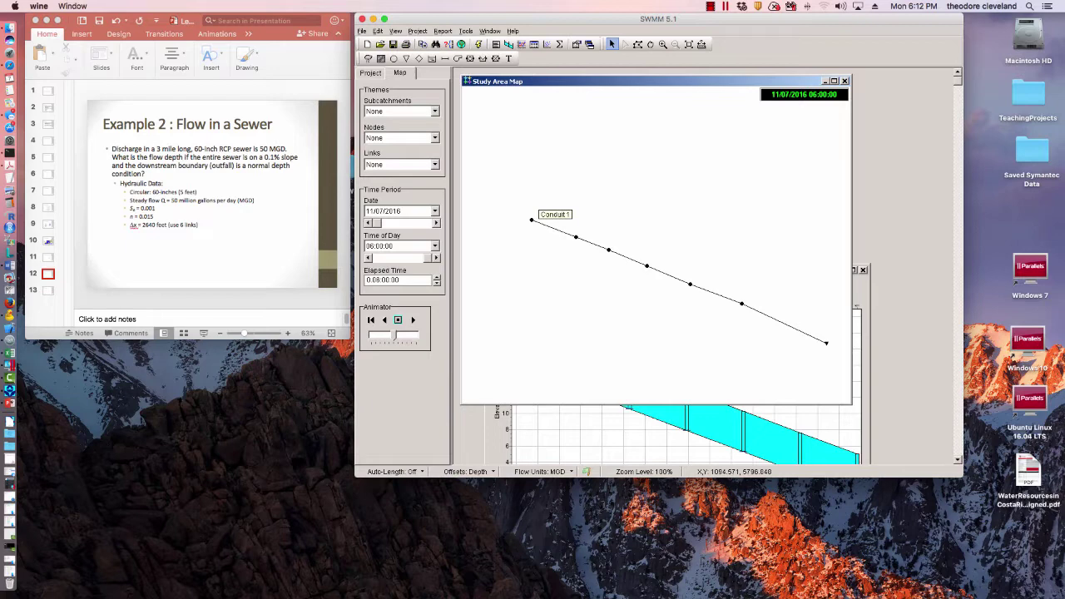
{"action": "double_click", "coordinate": [532, 221]}
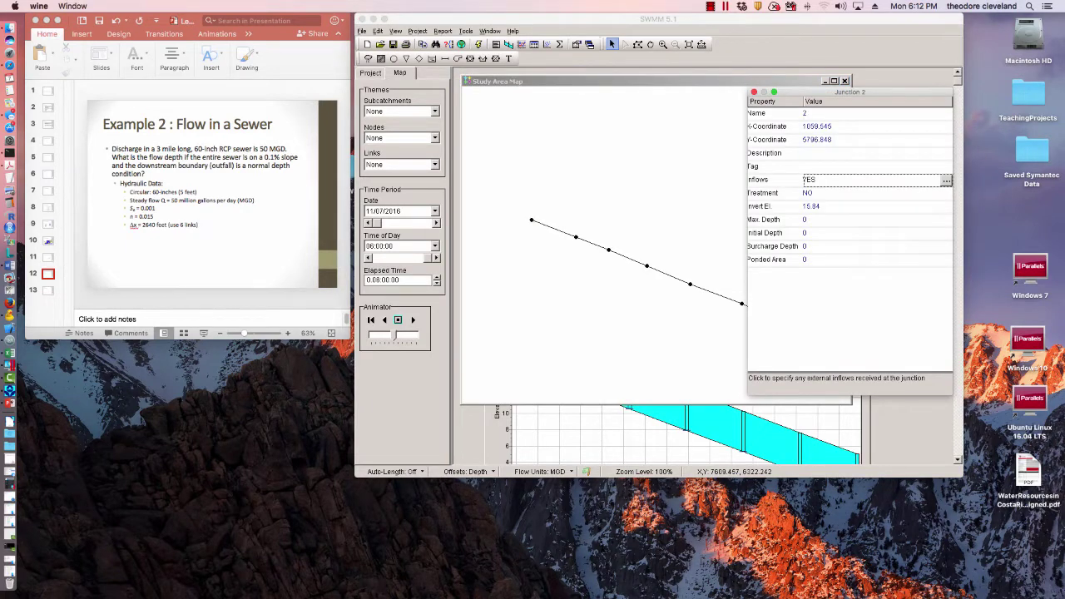
{"action": "left_click", "coordinate": [946, 180]}
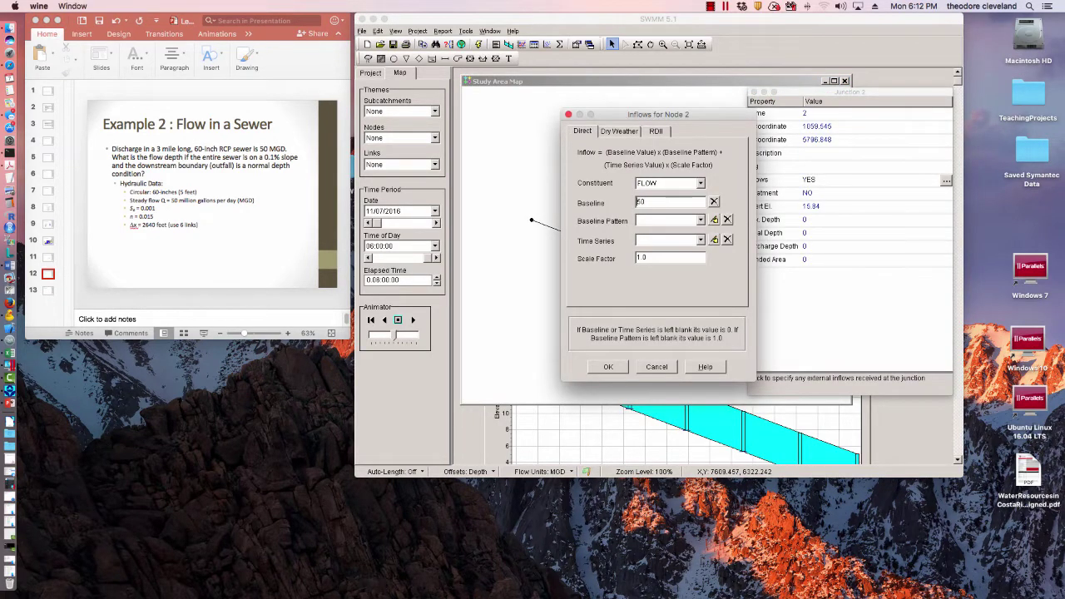
{"action": "double_click", "coordinate": [641, 203]}
{"action": "type", "text": "30"}
{"action": "key", "text": "Return"}
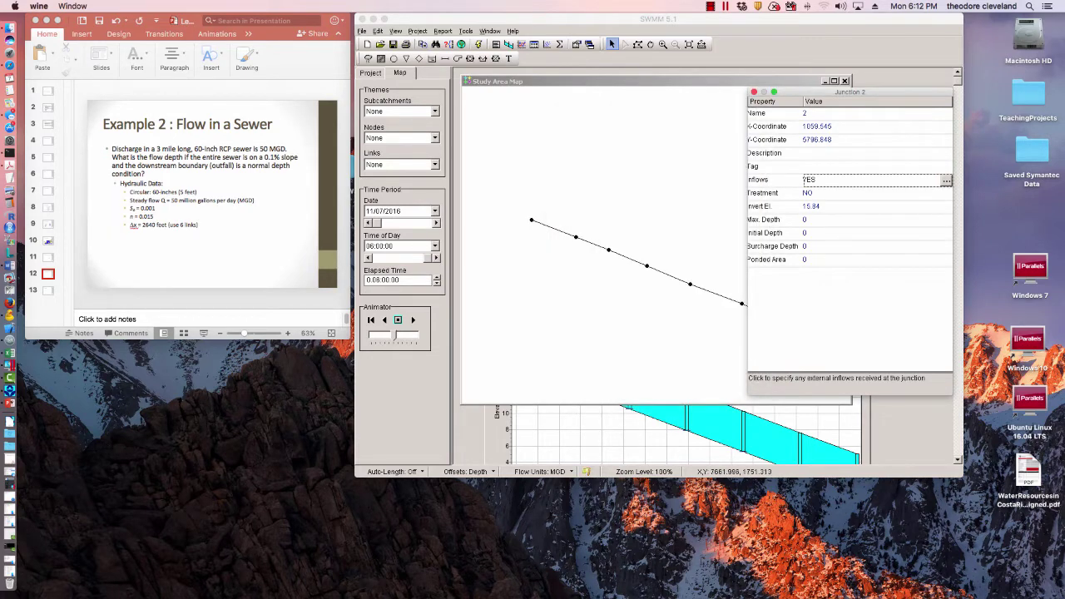
{"action": "left_click", "coordinate": [666, 433]}
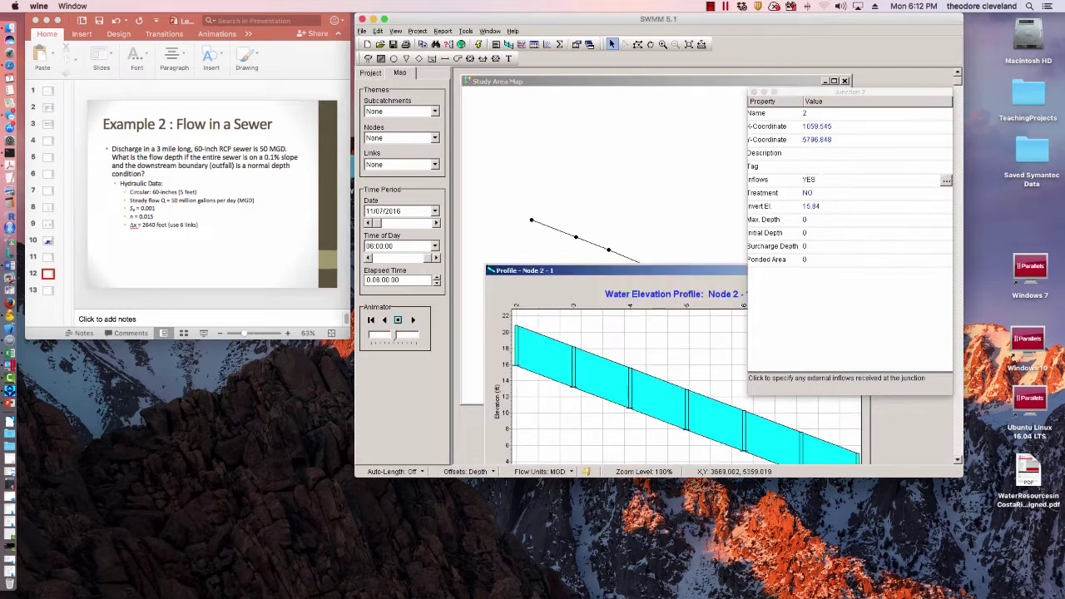
{"action": "left_click", "coordinate": [479, 44]}
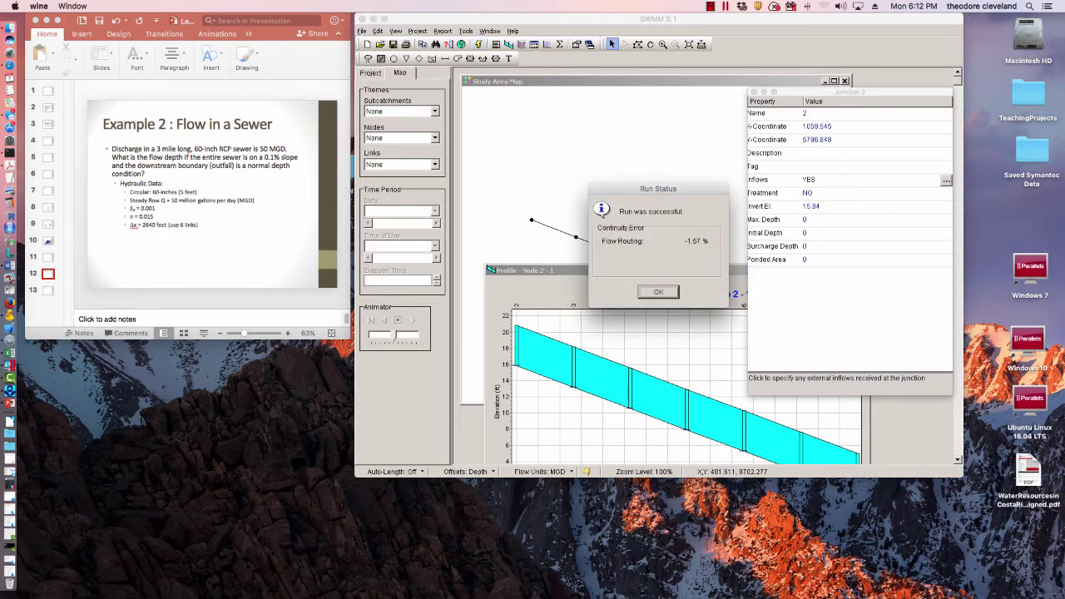
{"action": "left_click", "coordinate": [659, 292]}
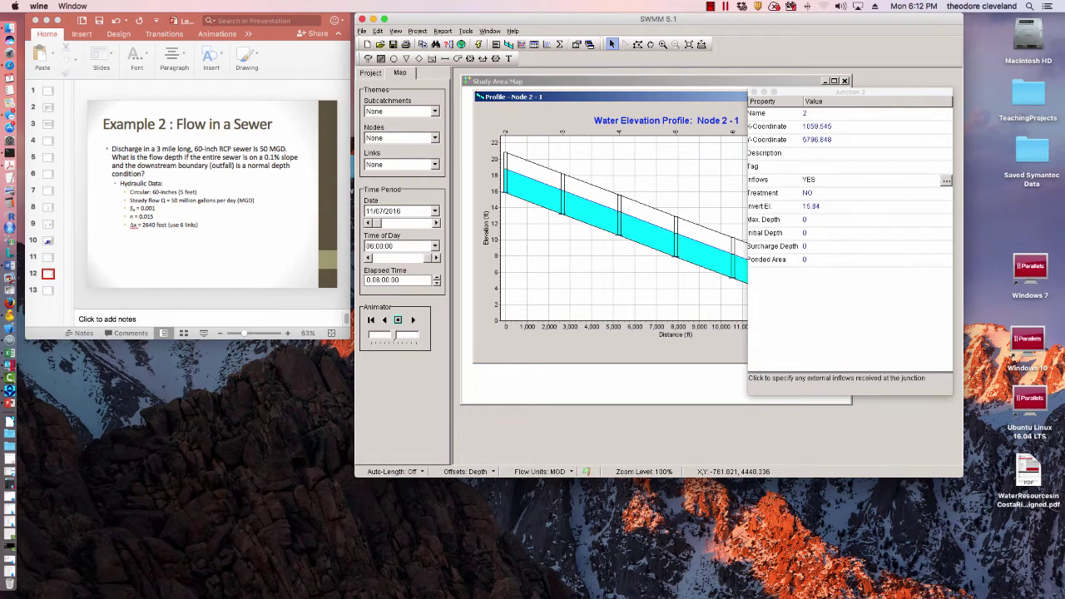
Set junction 2's baseline inflow to 40 MGD, rerun the simulation, and show the profile at 06:00:00.
{"action": "left_click", "coordinate": [850, 92]}
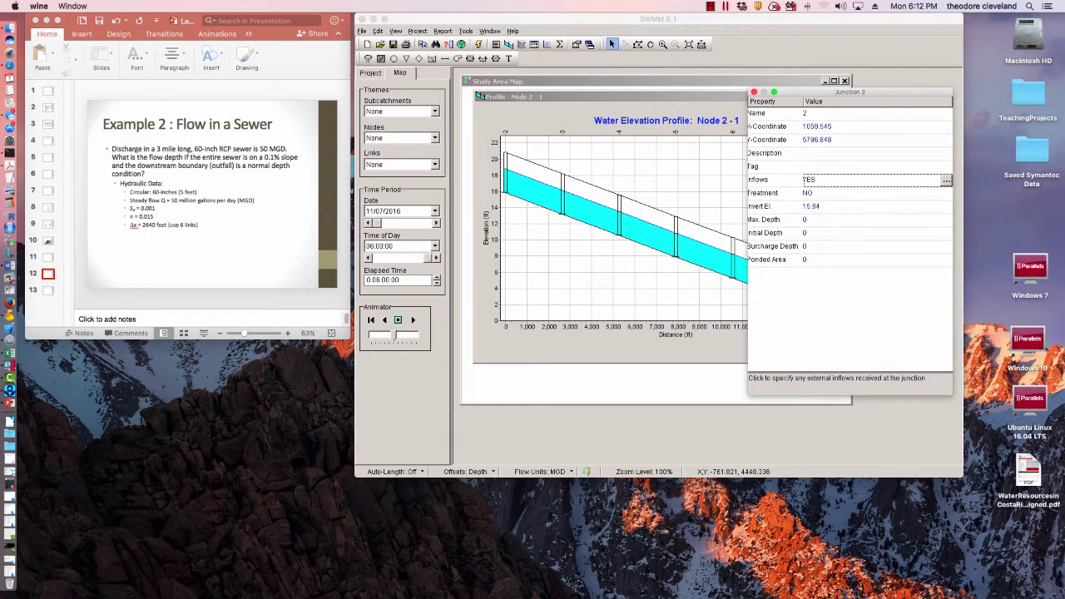
{"action": "left_click", "coordinate": [946, 181]}
{"action": "double_click", "coordinate": [641, 202]}
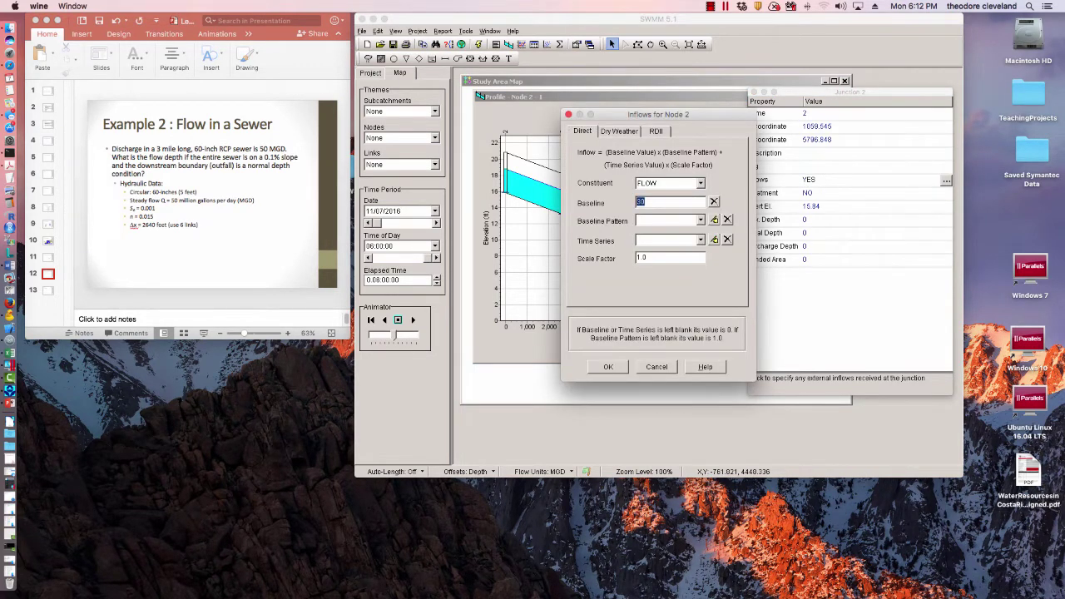
{"action": "type", "text": "40"}
{"action": "key", "text": "Return"}
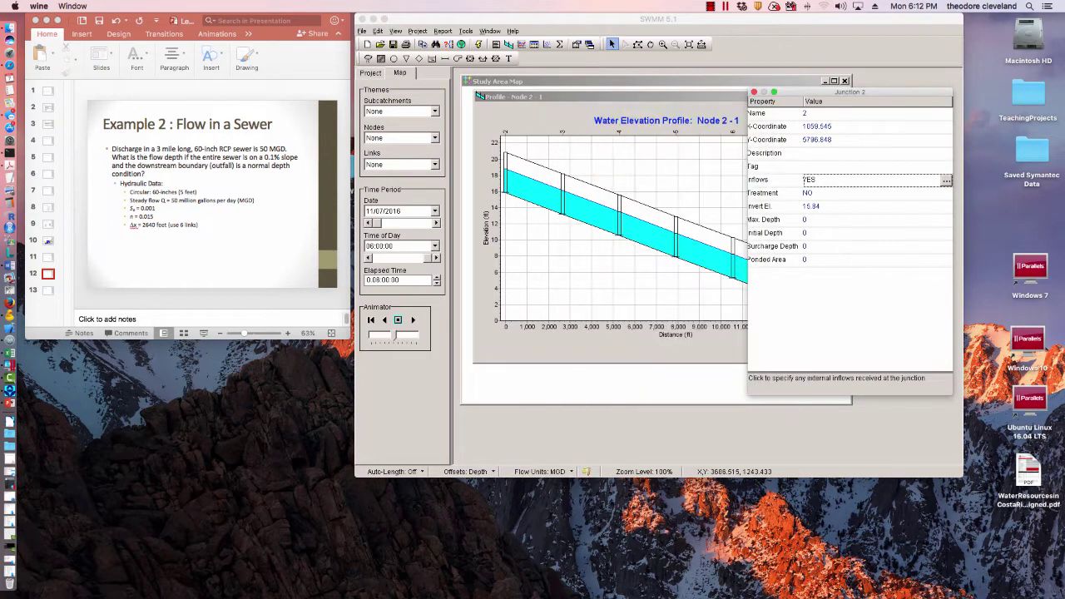
{"action": "left_click", "coordinate": [479, 44]}
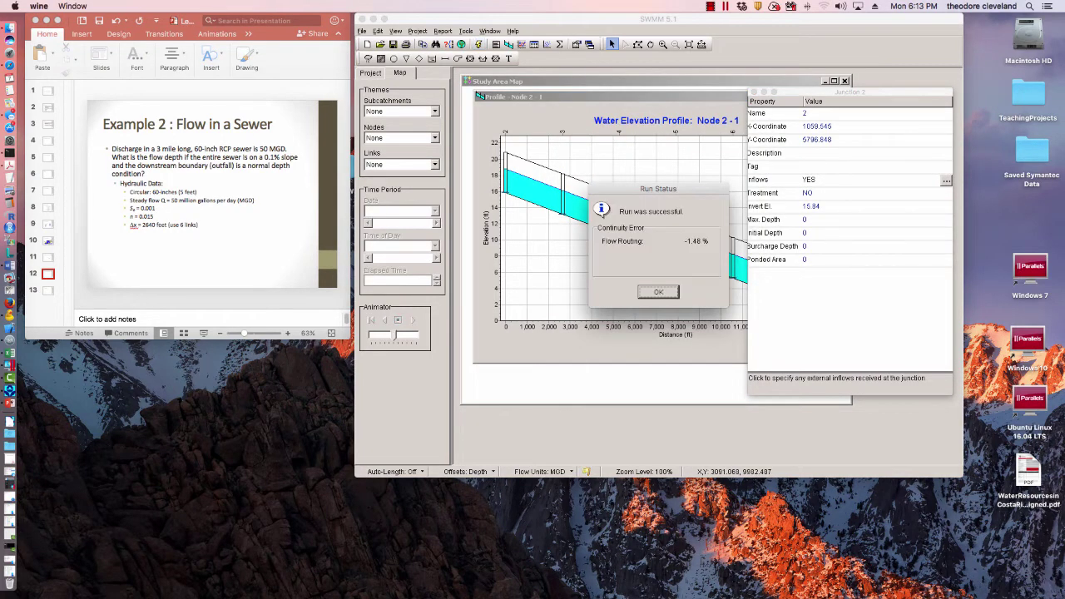
{"action": "key", "text": "Return"}
{"action": "left_click", "coordinate": [437, 258]}
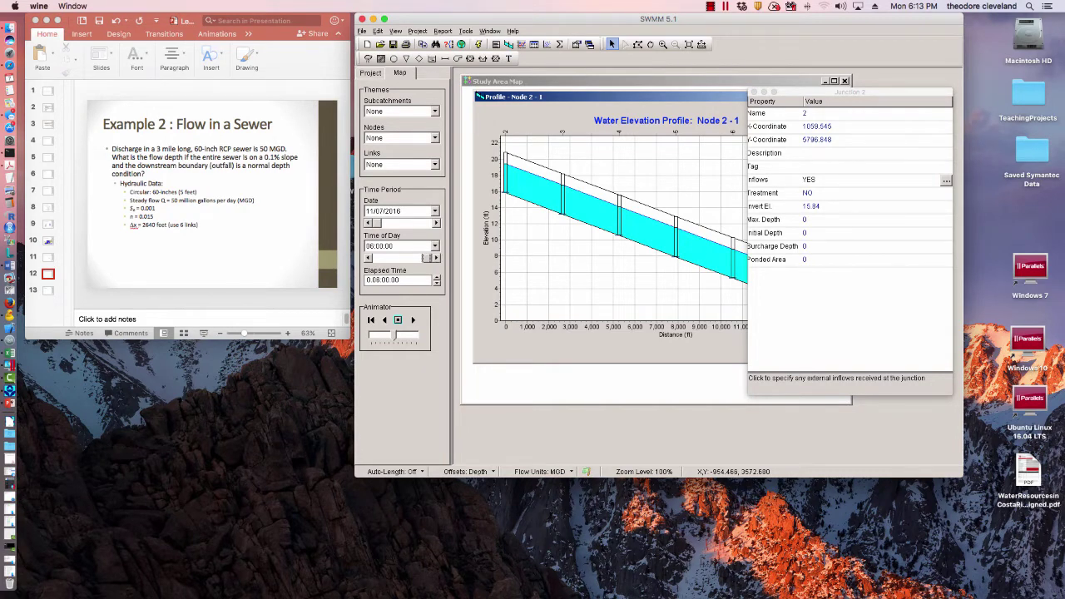
Raise junction 2's baseline inflow slightly above 40 MGD and rerun the simulation.
{"action": "left_click", "coordinate": [946, 181]}
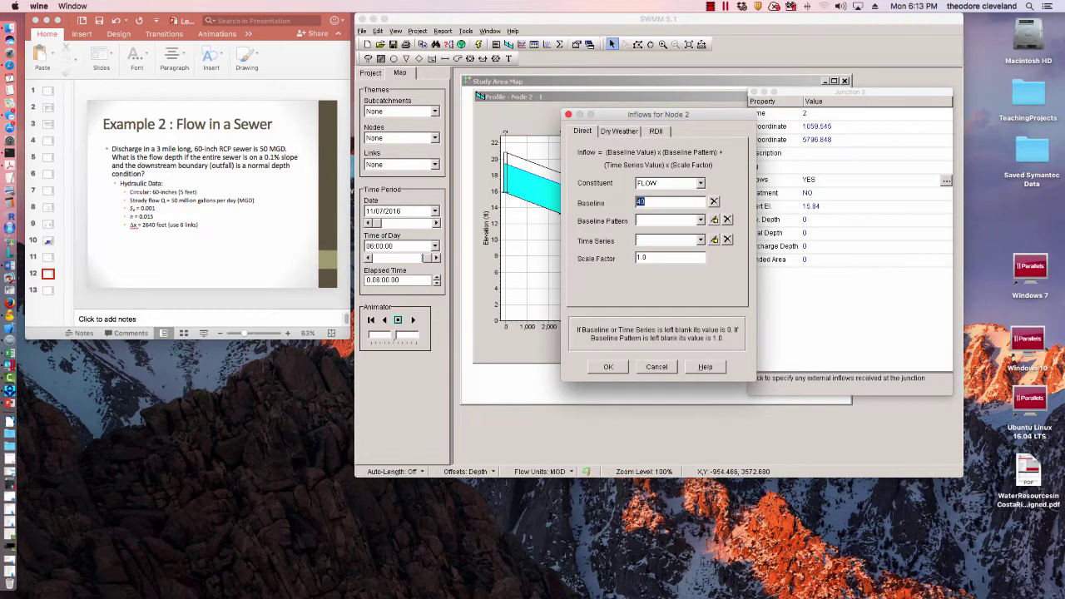
{"action": "type", "text": "4"}
{"action": "left_click", "coordinate": [607, 367]}
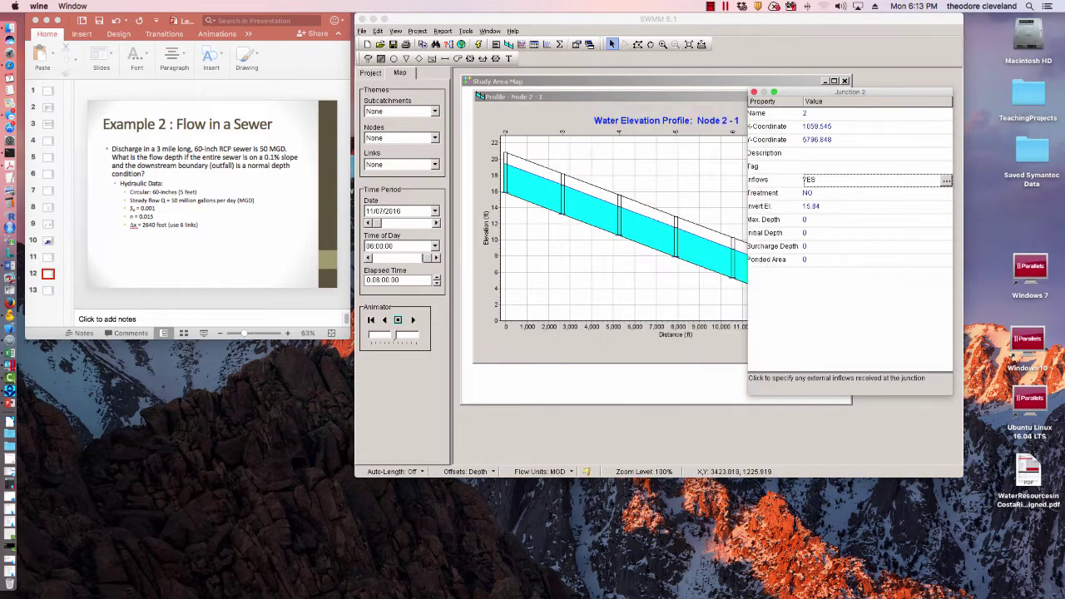
{"action": "left_click", "coordinate": [478, 45]}
{"action": "key", "text": "Return"}
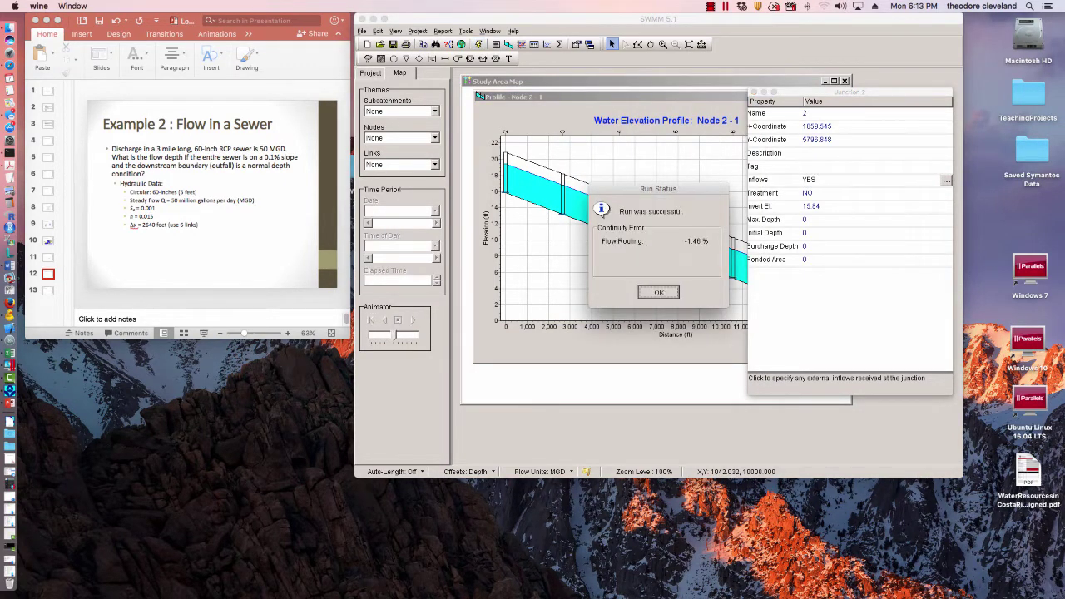
Step the water elevation profile through the simulated time of day up to 03:45:00.
{"action": "left_click", "coordinate": [436, 258]}
{"action": "left_click", "coordinate": [436, 258]}
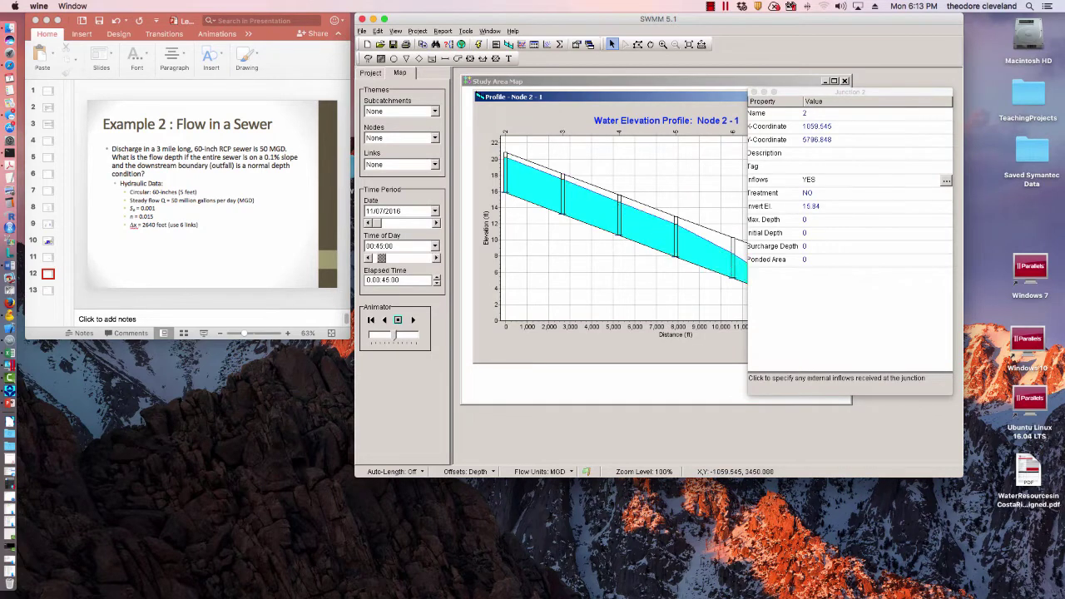
{"action": "left_click", "coordinate": [436, 258]}
{"action": "left_click", "coordinate": [436, 258]}
{"action": "left_click", "coordinate": [437, 258]}
{"action": "left_click", "coordinate": [436, 258]}
{"action": "left_click", "coordinate": [436, 258]}
{"action": "left_click", "coordinate": [436, 258]}
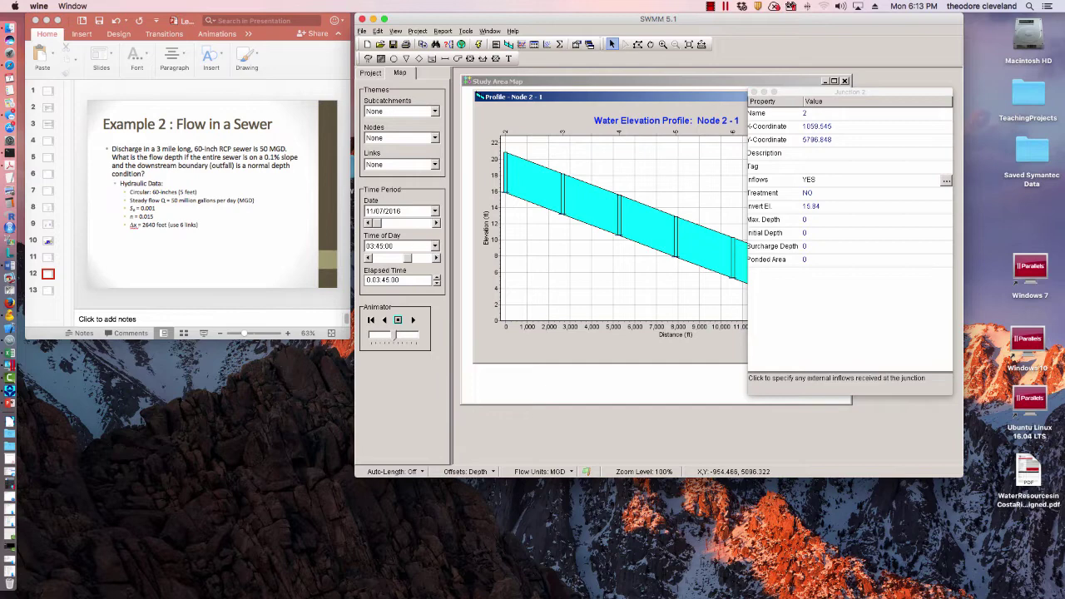
Set junction 2's baseline inflow to 45 MGD, rerun the simulation, and show the profile at 06:00:00.
{"action": "left_click", "coordinate": [946, 180]}
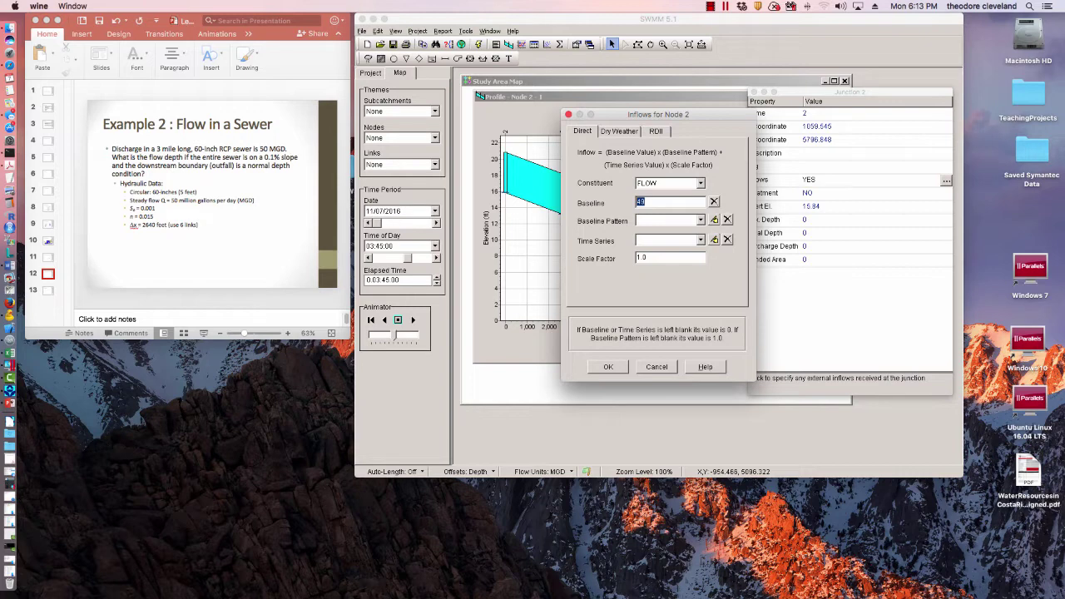
{"action": "type", "text": "45"}
{"action": "left_click", "coordinate": [609, 367]}
{"action": "left_click", "coordinate": [478, 44]}
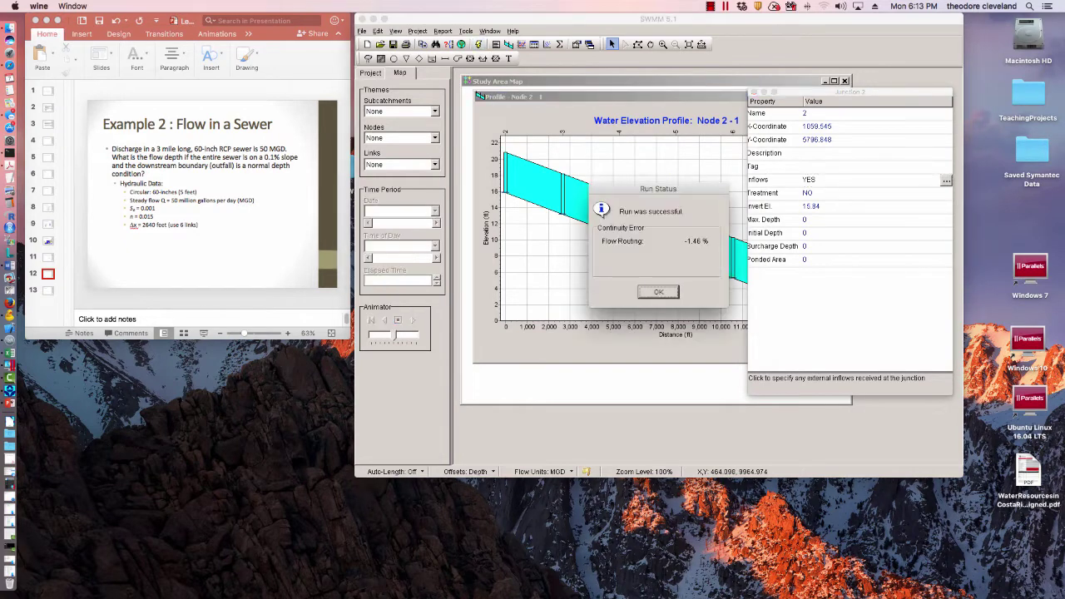
{"action": "left_click", "coordinate": [658, 292]}
{"action": "left_click", "coordinate": [436, 258]}
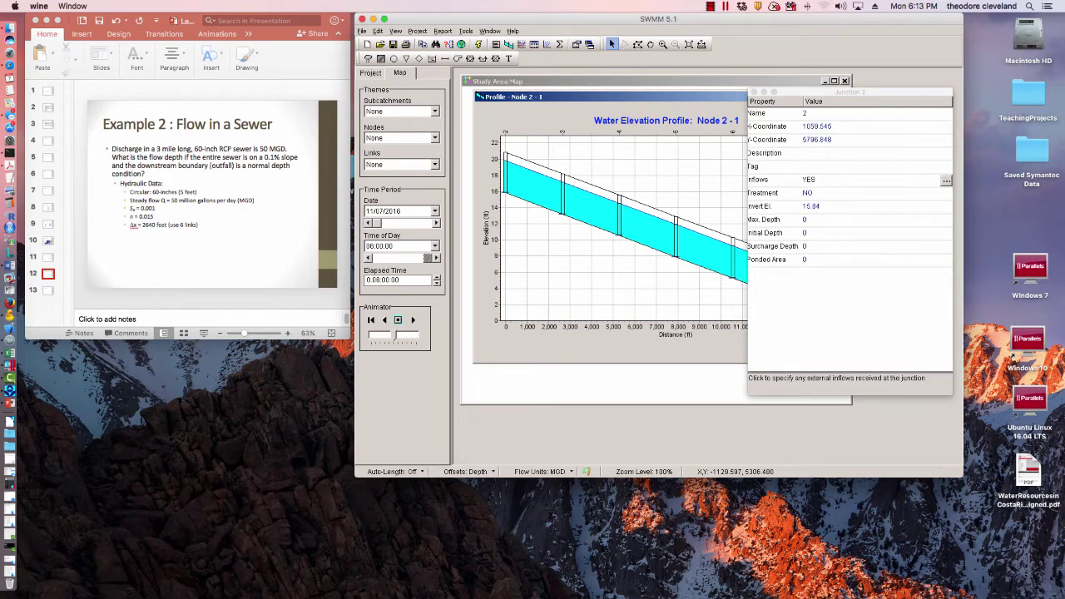
Close junction 2's properties and change outfall 1's boundary type to the option listed just before NORMAL.
{"action": "left_click_drag", "start_coordinate": [850, 93], "coordinate": [834, 147]}
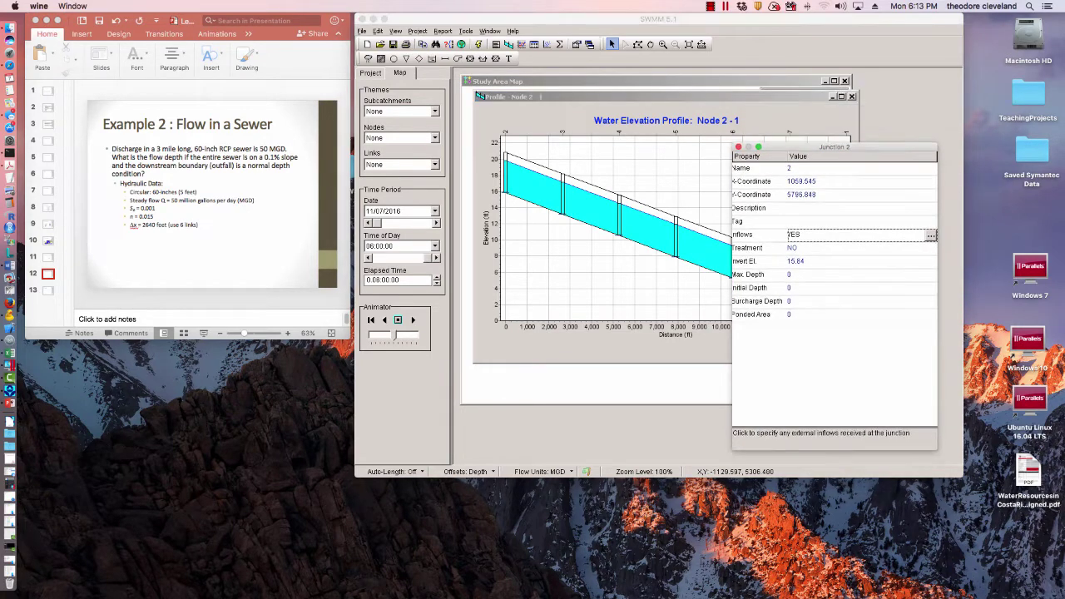
{"action": "left_click", "coordinate": [739, 147]}
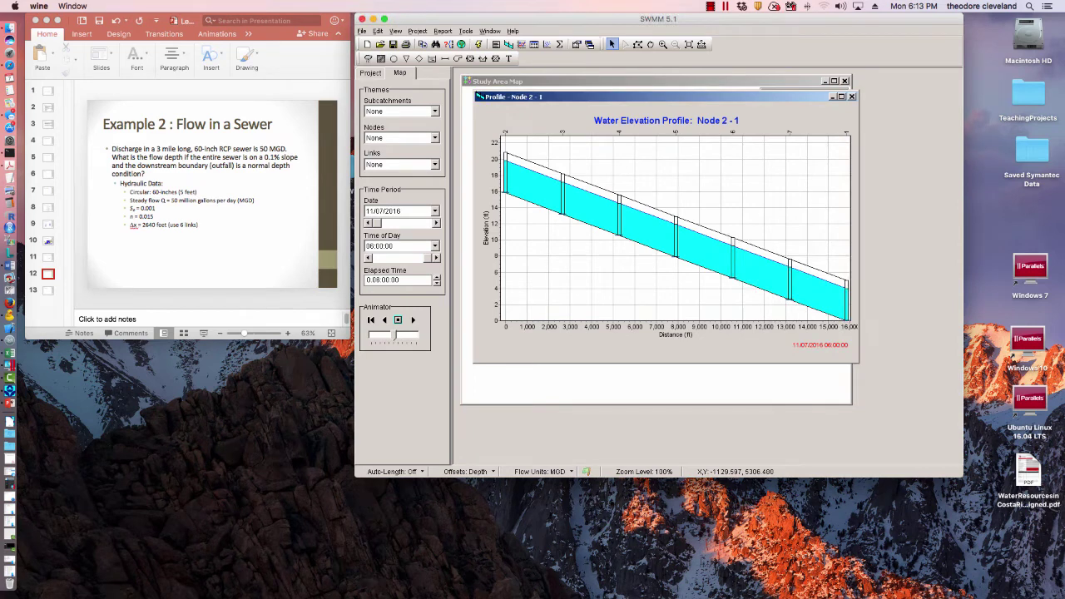
{"action": "left_click_drag", "start_coordinate": [541, 97], "coordinate": [624, 190]}
{"action": "left_click", "coordinate": [746, 162]}
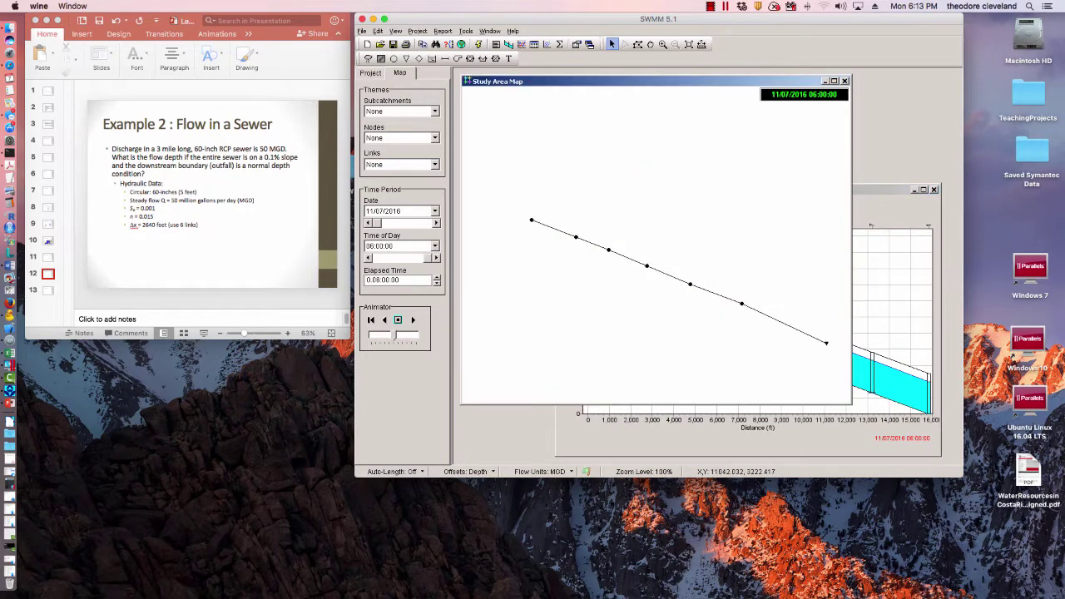
{"action": "double_click", "coordinate": [826, 343]}
{"action": "left_click", "coordinate": [807, 288]}
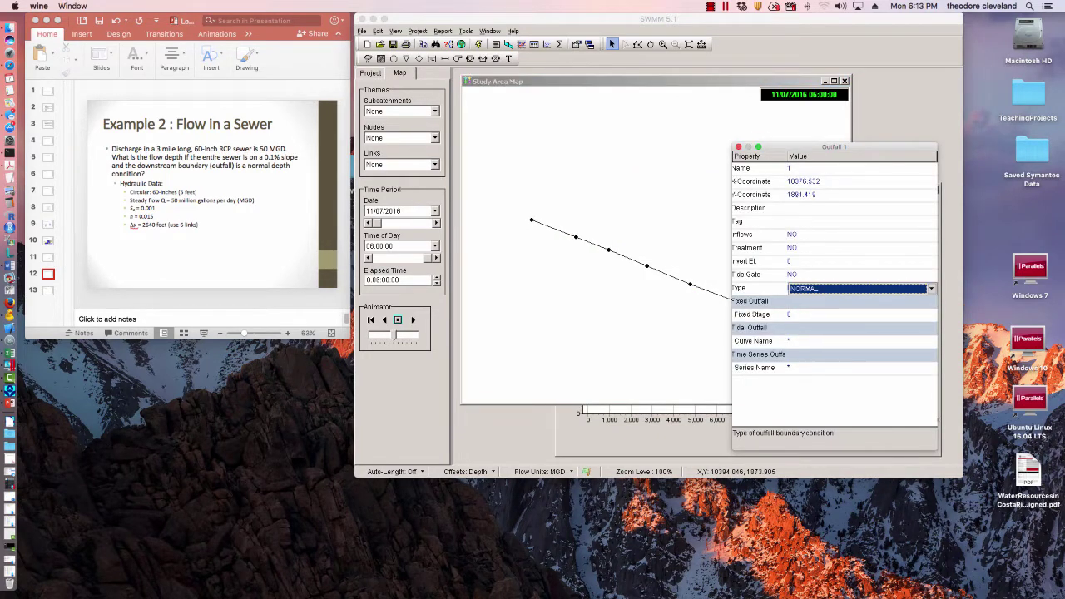
{"action": "key", "text": "Up"}
{"action": "left_click", "coordinate": [739, 148]}
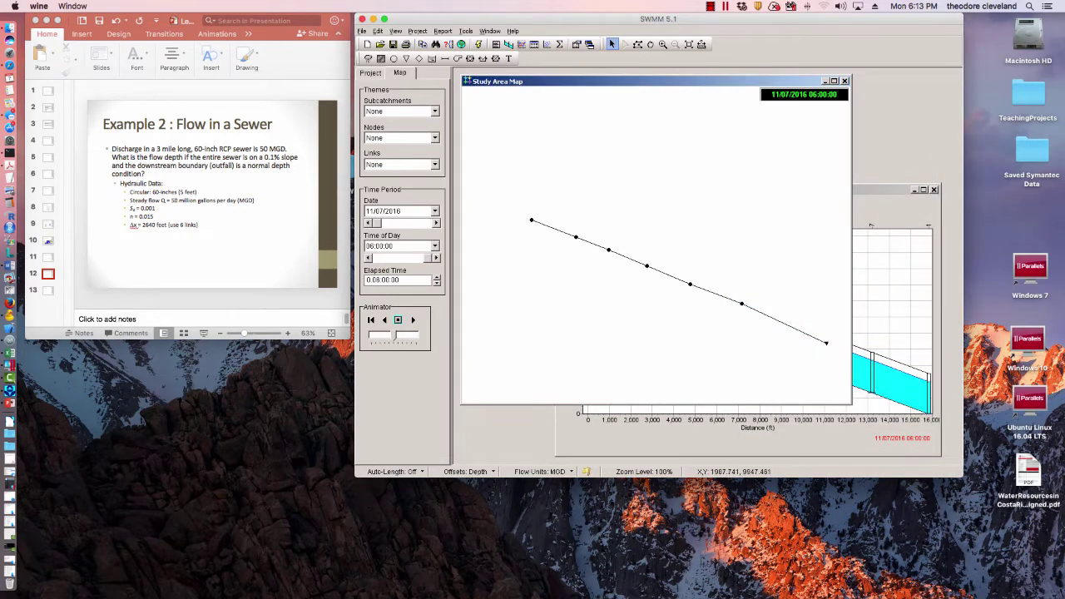
Rerun the simulation with the changed outfall boundary and show the water elevation profile at 06:00:00.
{"action": "left_click", "coordinate": [479, 44]}
{"action": "left_click", "coordinate": [658, 292]}
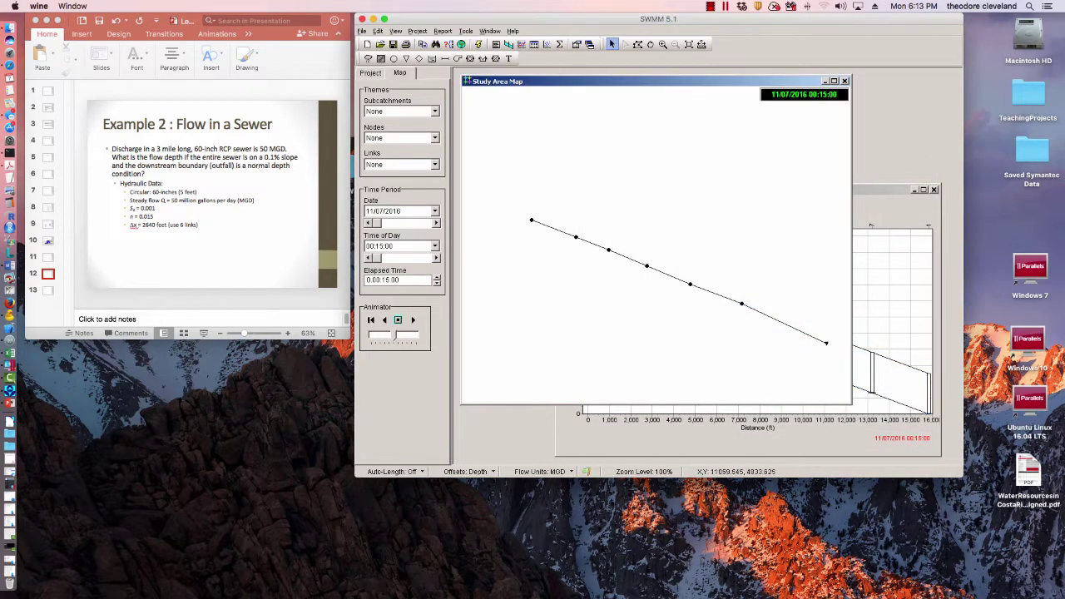
{"action": "left_click", "coordinate": [884, 260]}
{"action": "left_click", "coordinate": [436, 258]}
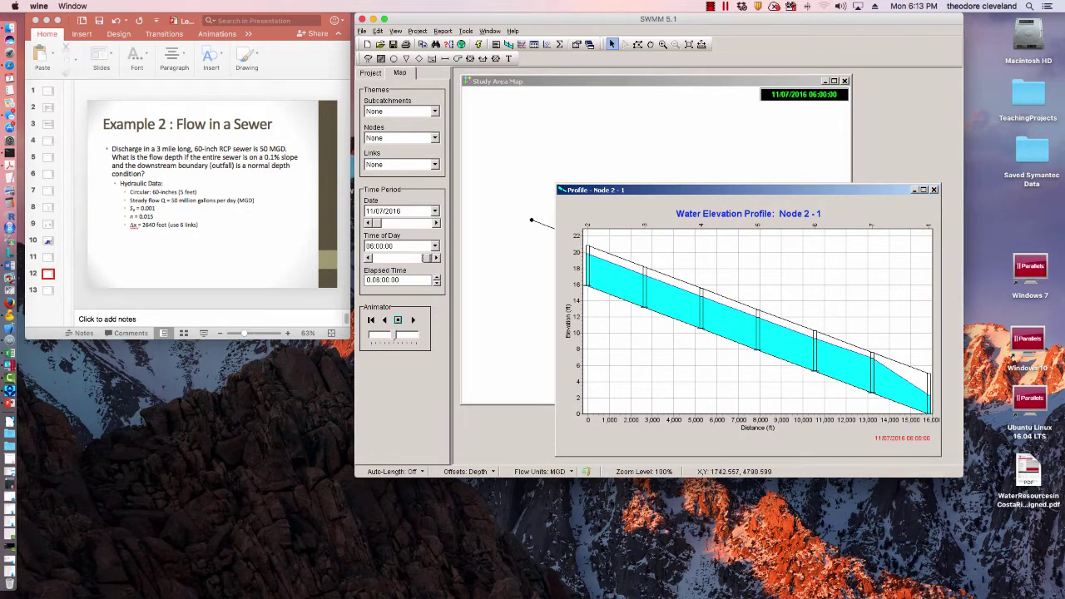
Set junction 2's baseline inflow to 50 MGD and close its properties.
{"action": "left_click", "coordinate": [673, 156]}
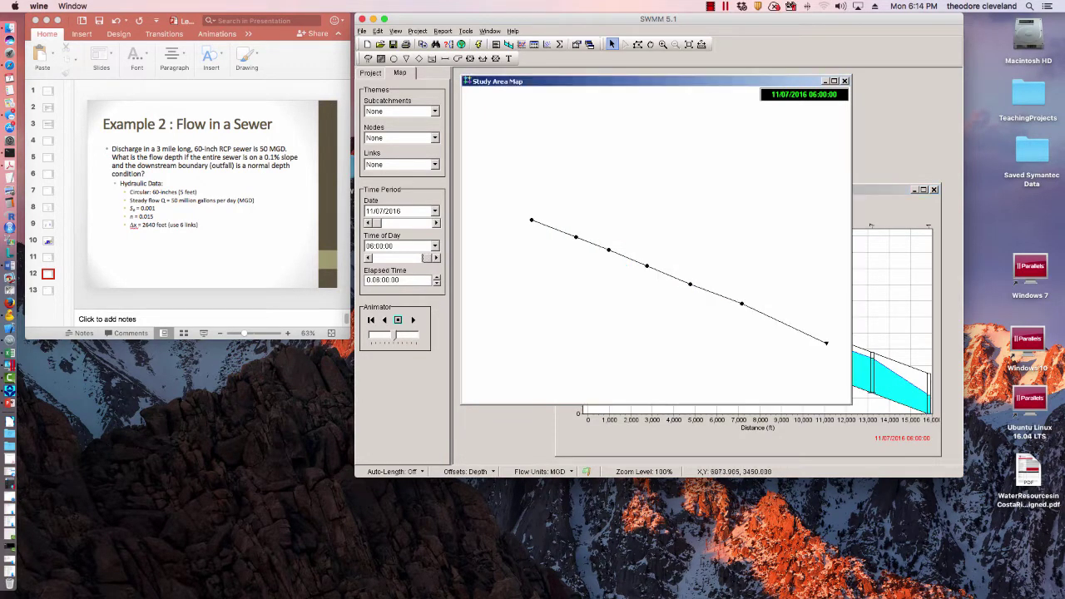
{"action": "double_click", "coordinate": [532, 220]}
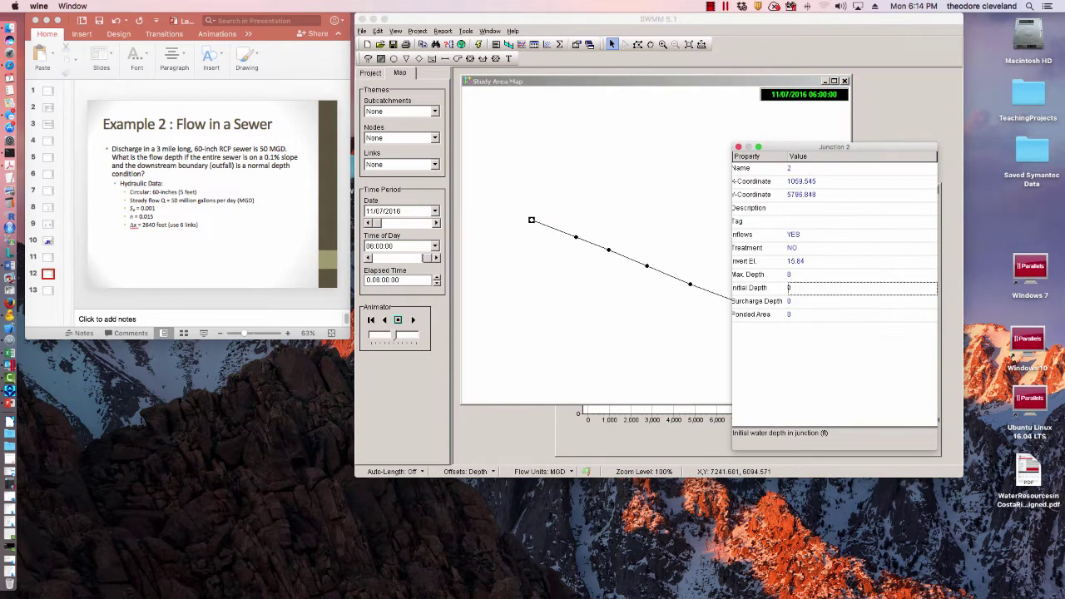
{"action": "left_click", "coordinate": [832, 235]}
{"action": "left_click", "coordinate": [931, 237]}
{"action": "double_click", "coordinate": [641, 202]}
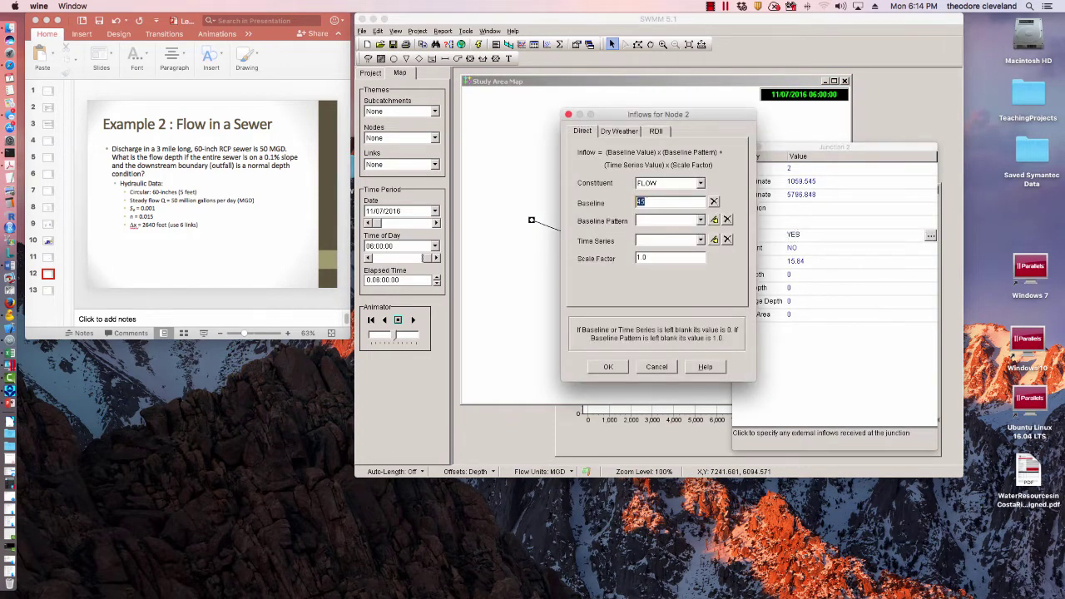
{"action": "type", "text": "50"}
{"action": "key", "text": "Return"}
{"action": "left_click", "coordinate": [739, 147]}
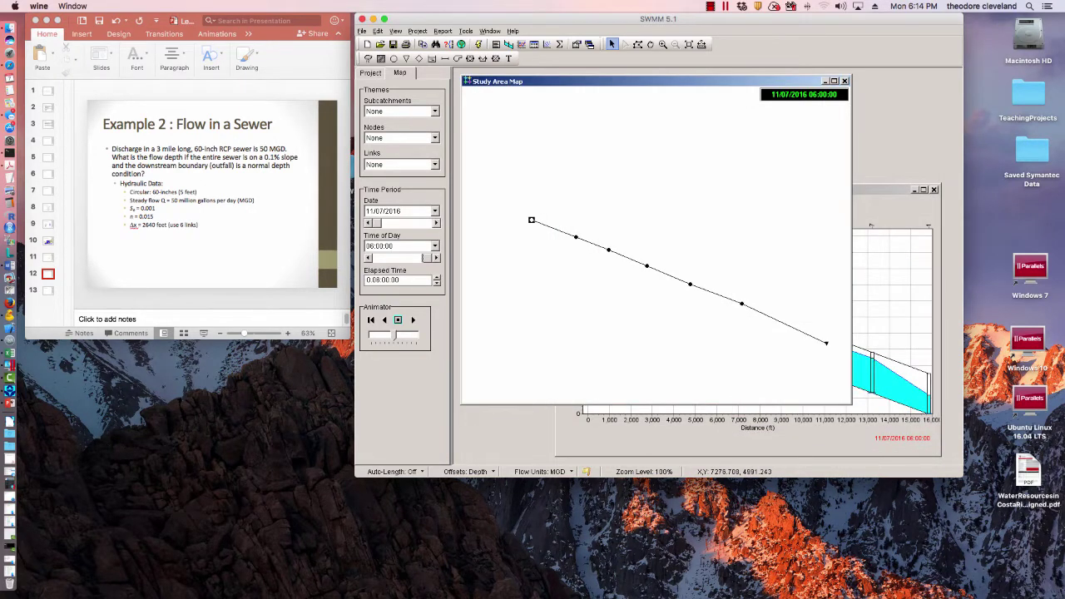
Rerun the simulation with the 50 MGD inflow and bring the water elevation profile at 06:00:00 to the front.
{"action": "left_click", "coordinate": [532, 220]}
{"action": "left_click", "coordinate": [478, 44]}
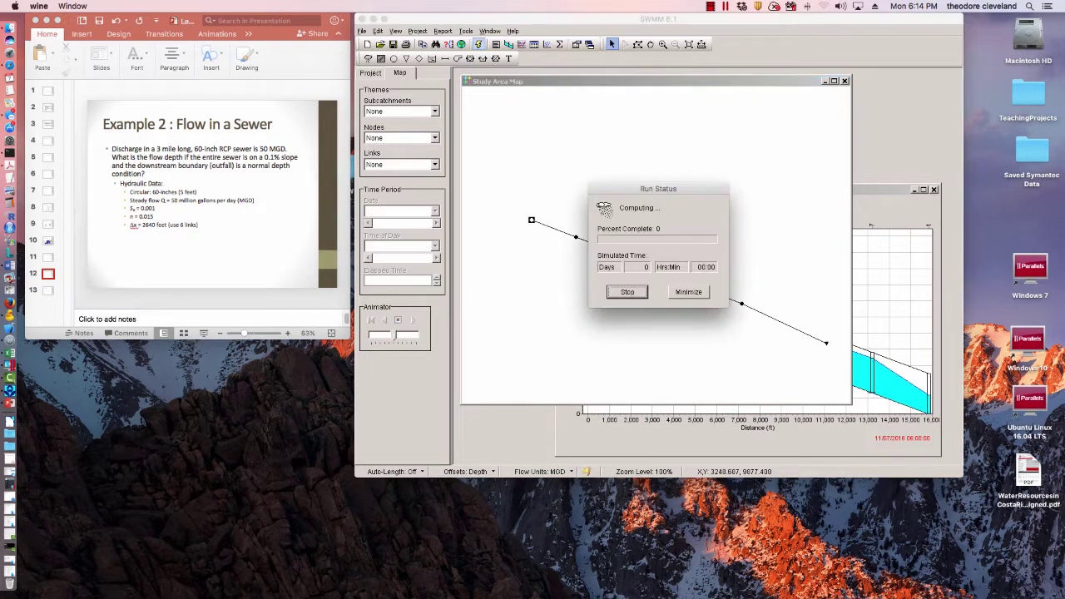
{"action": "left_click", "coordinate": [659, 292]}
{"action": "left_click", "coordinate": [663, 434]}
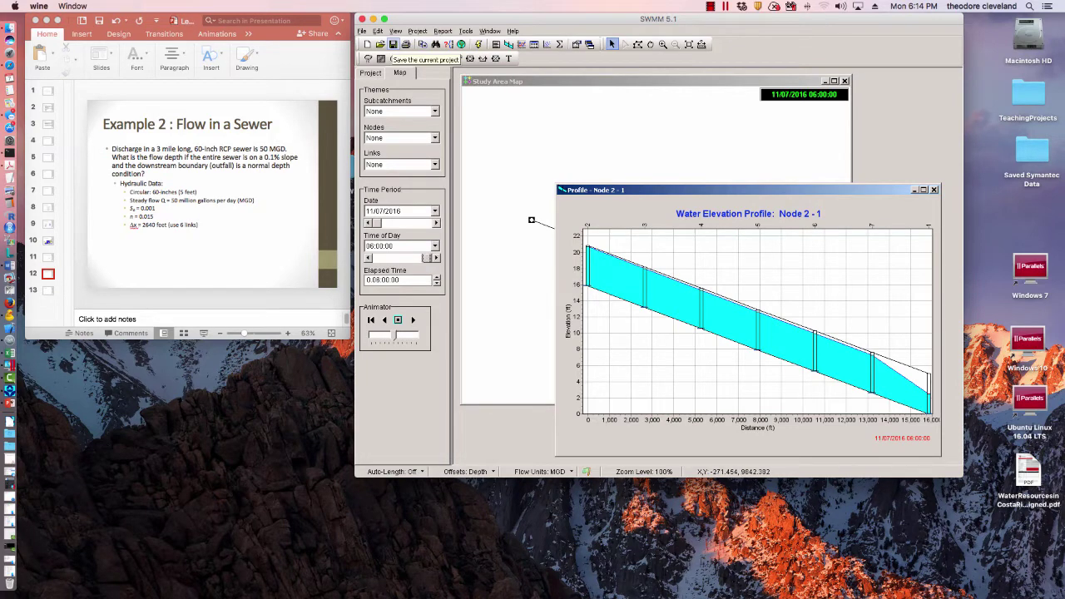
Save the project as Example2.inp.
{"action": "left_click", "coordinate": [394, 43]}
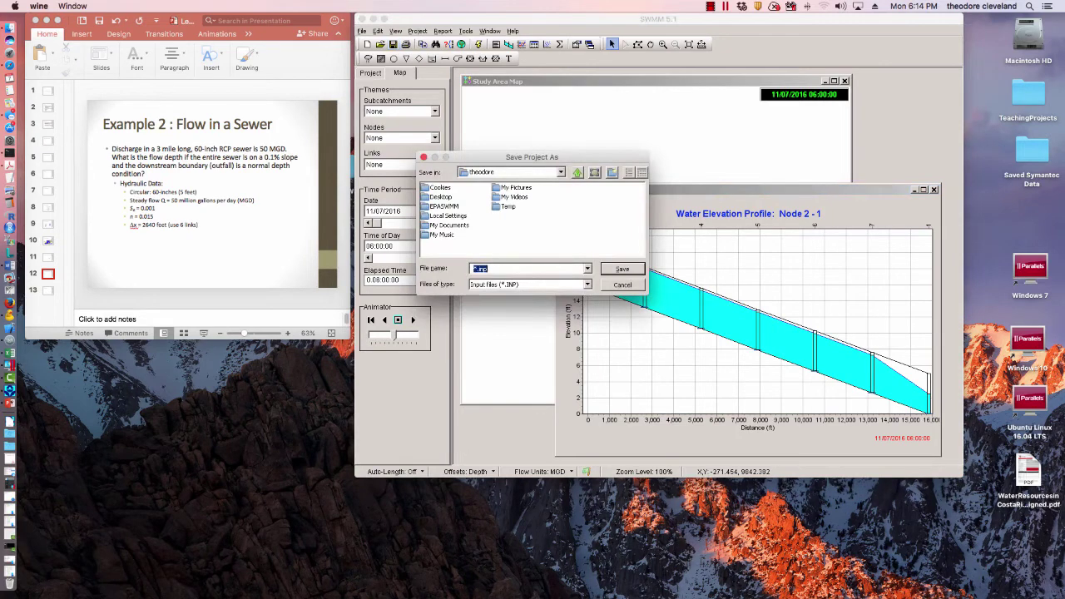
{"action": "left_click", "coordinate": [710, 5]}
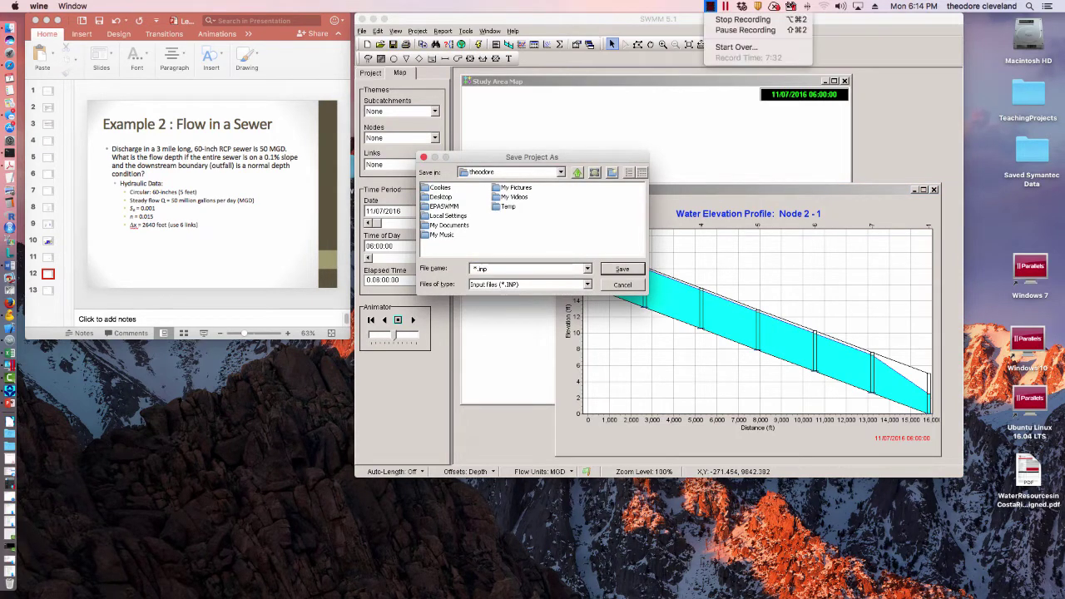
{"action": "left_click", "coordinate": [745, 30]}
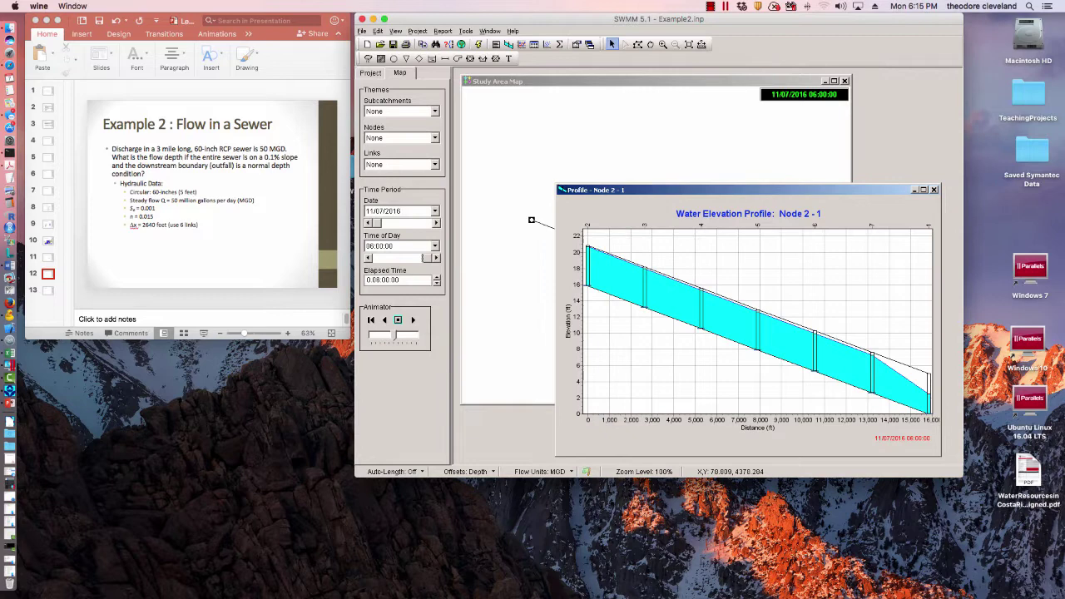